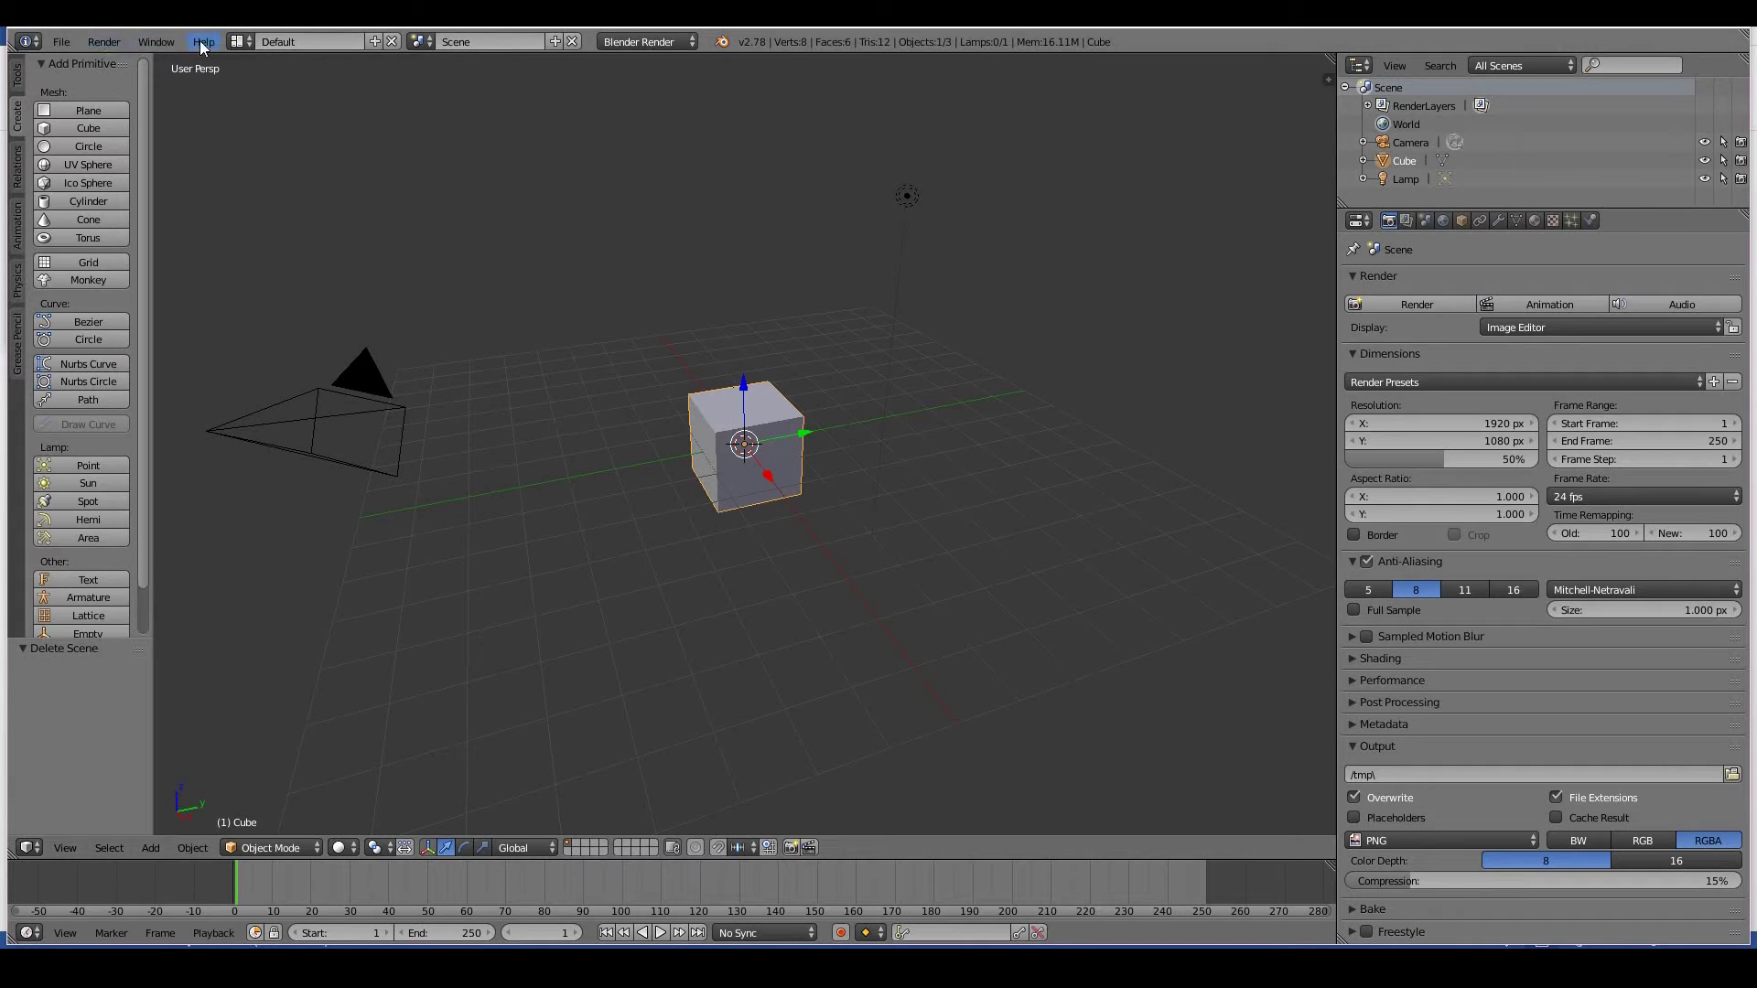
Scale the default cube up
{"action": "left_click", "coordinate": [424, 42]}
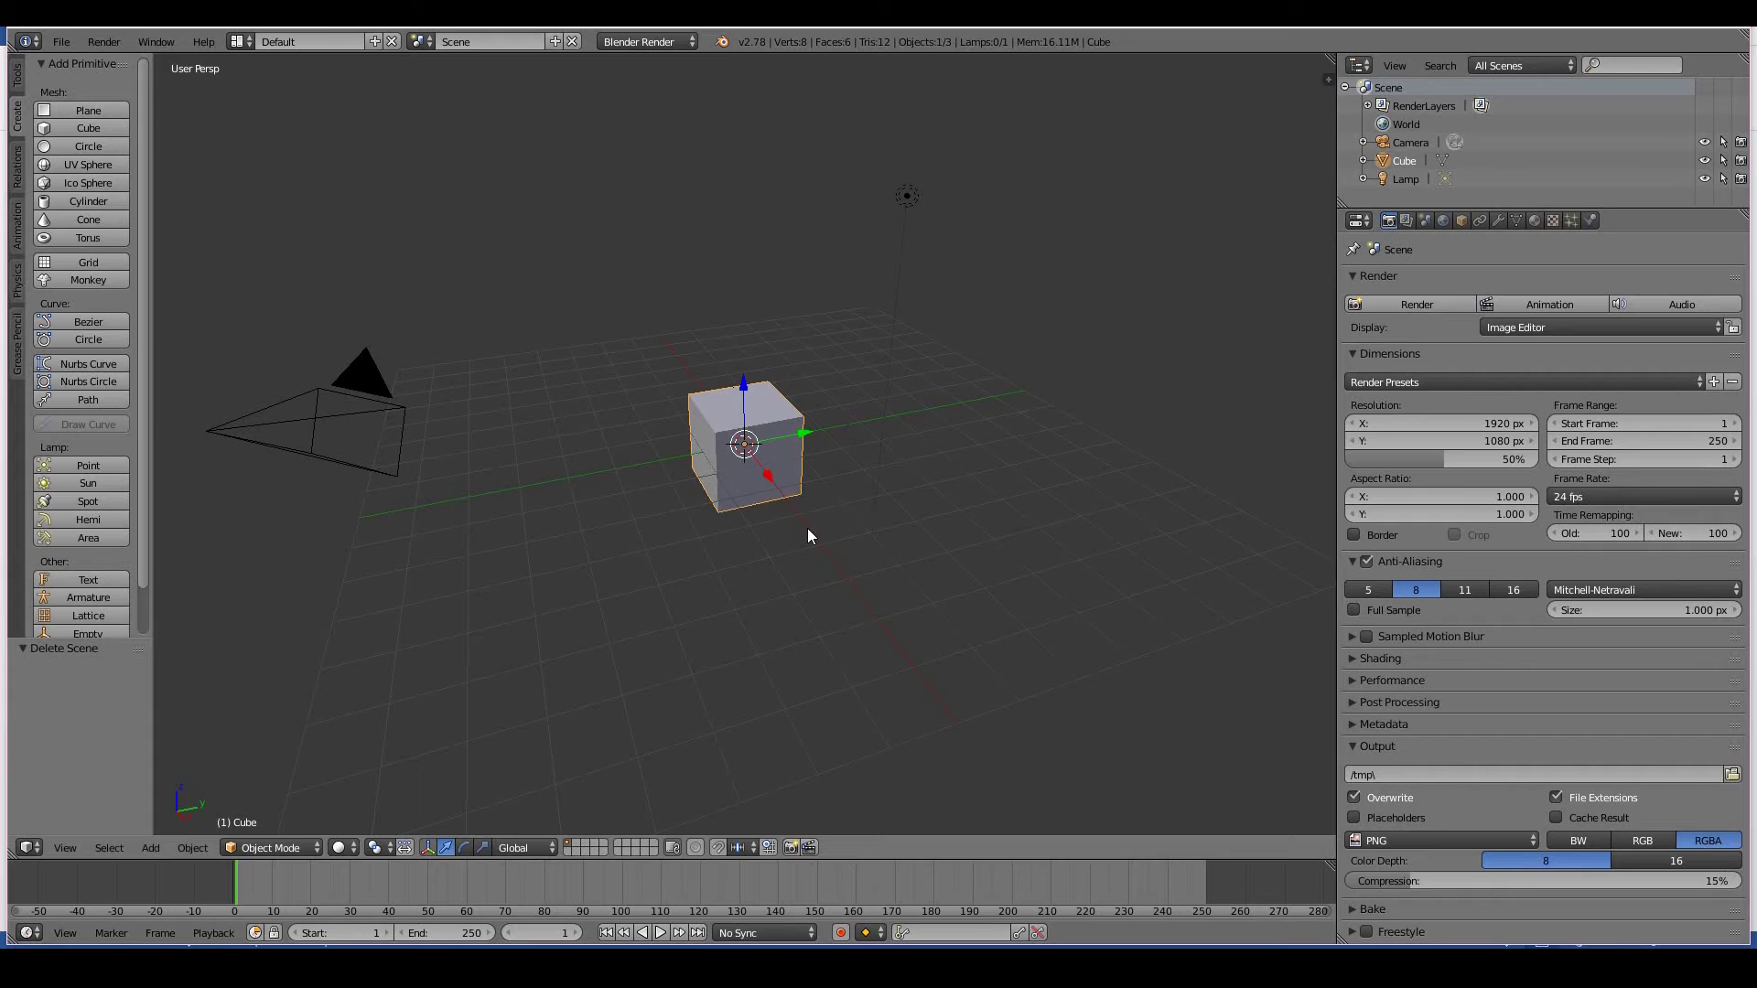
{"action": "key", "text": "s"}
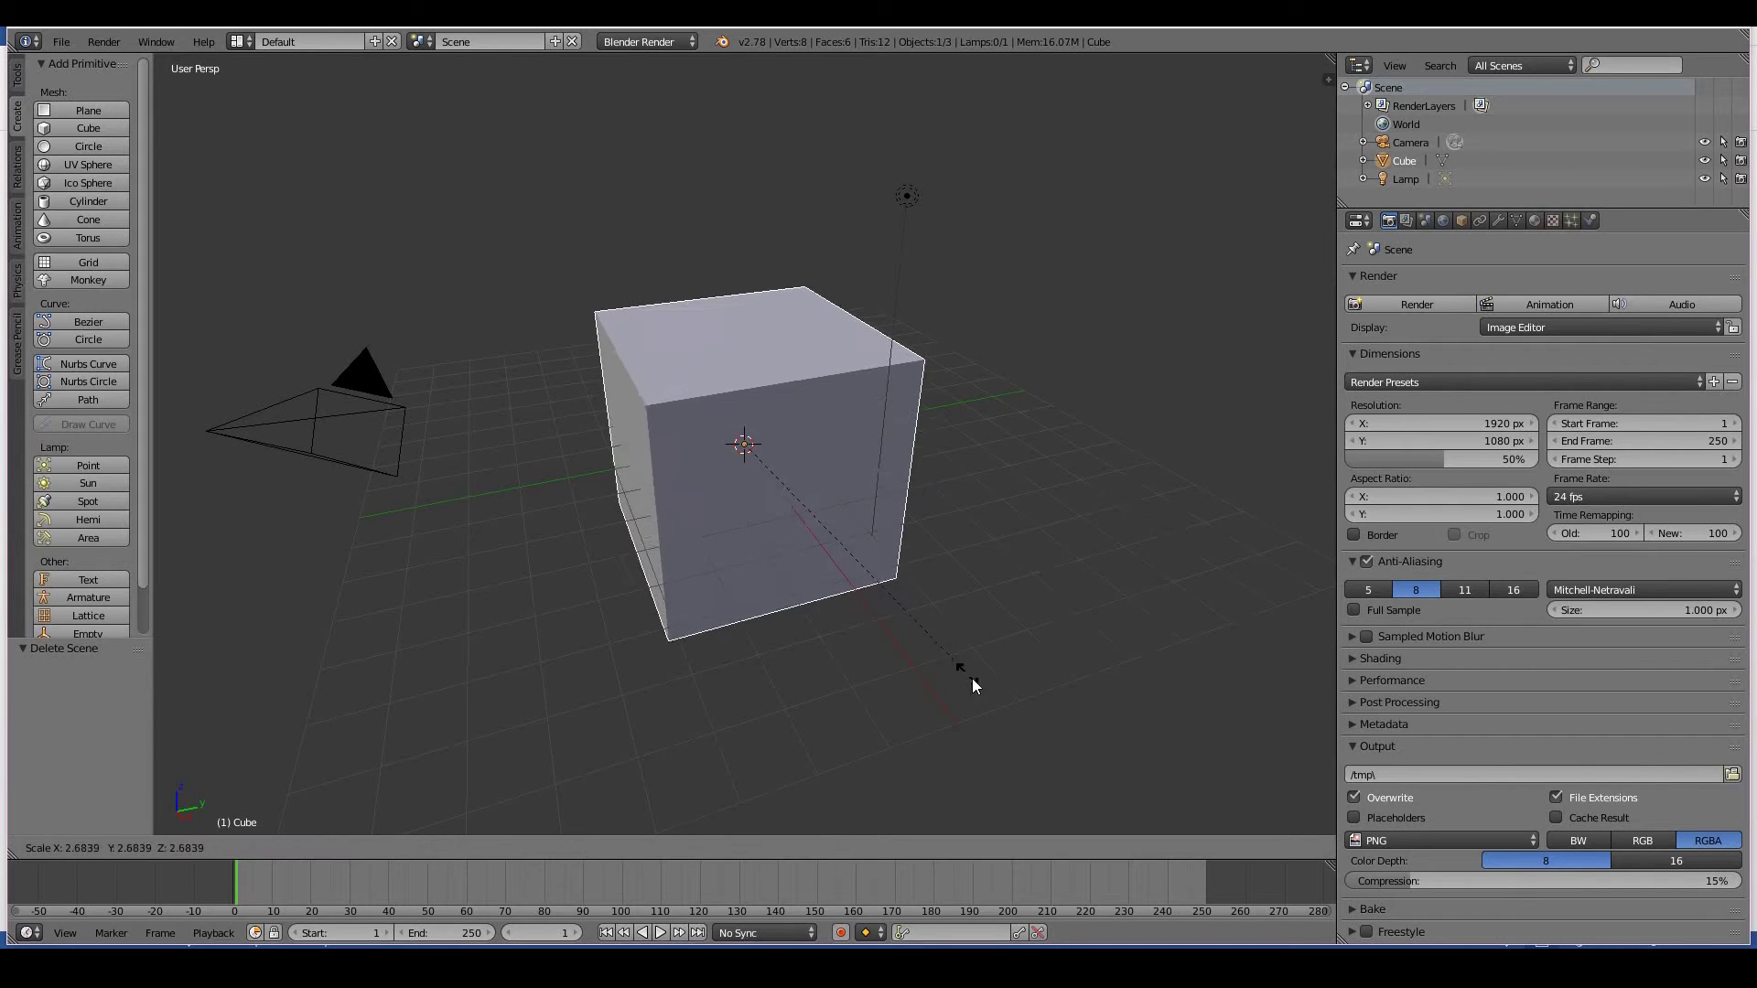
{"action": "left_click", "coordinate": [982, 691]}
Delete the camera and lamp so only the cube remains
{"action": "right_click", "coordinate": [355, 426]}
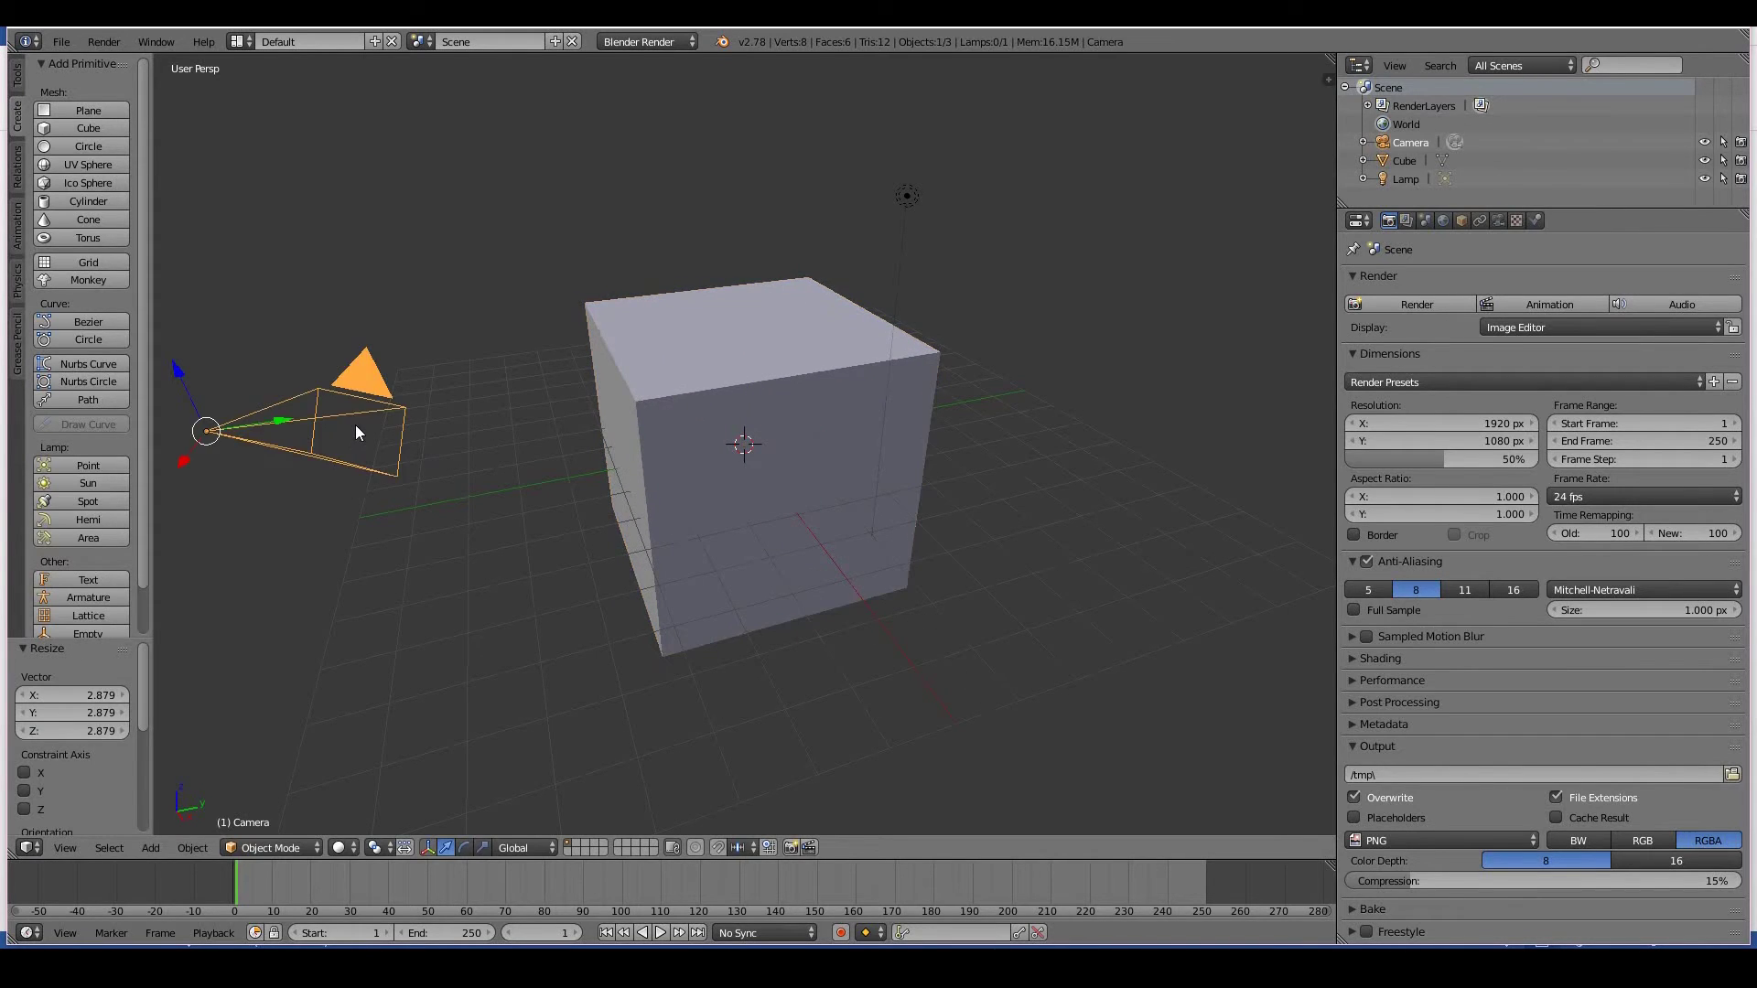
{"action": "right_click", "coordinate": [904, 199], "text": "shift"}
{"action": "key", "text": "Delete"}
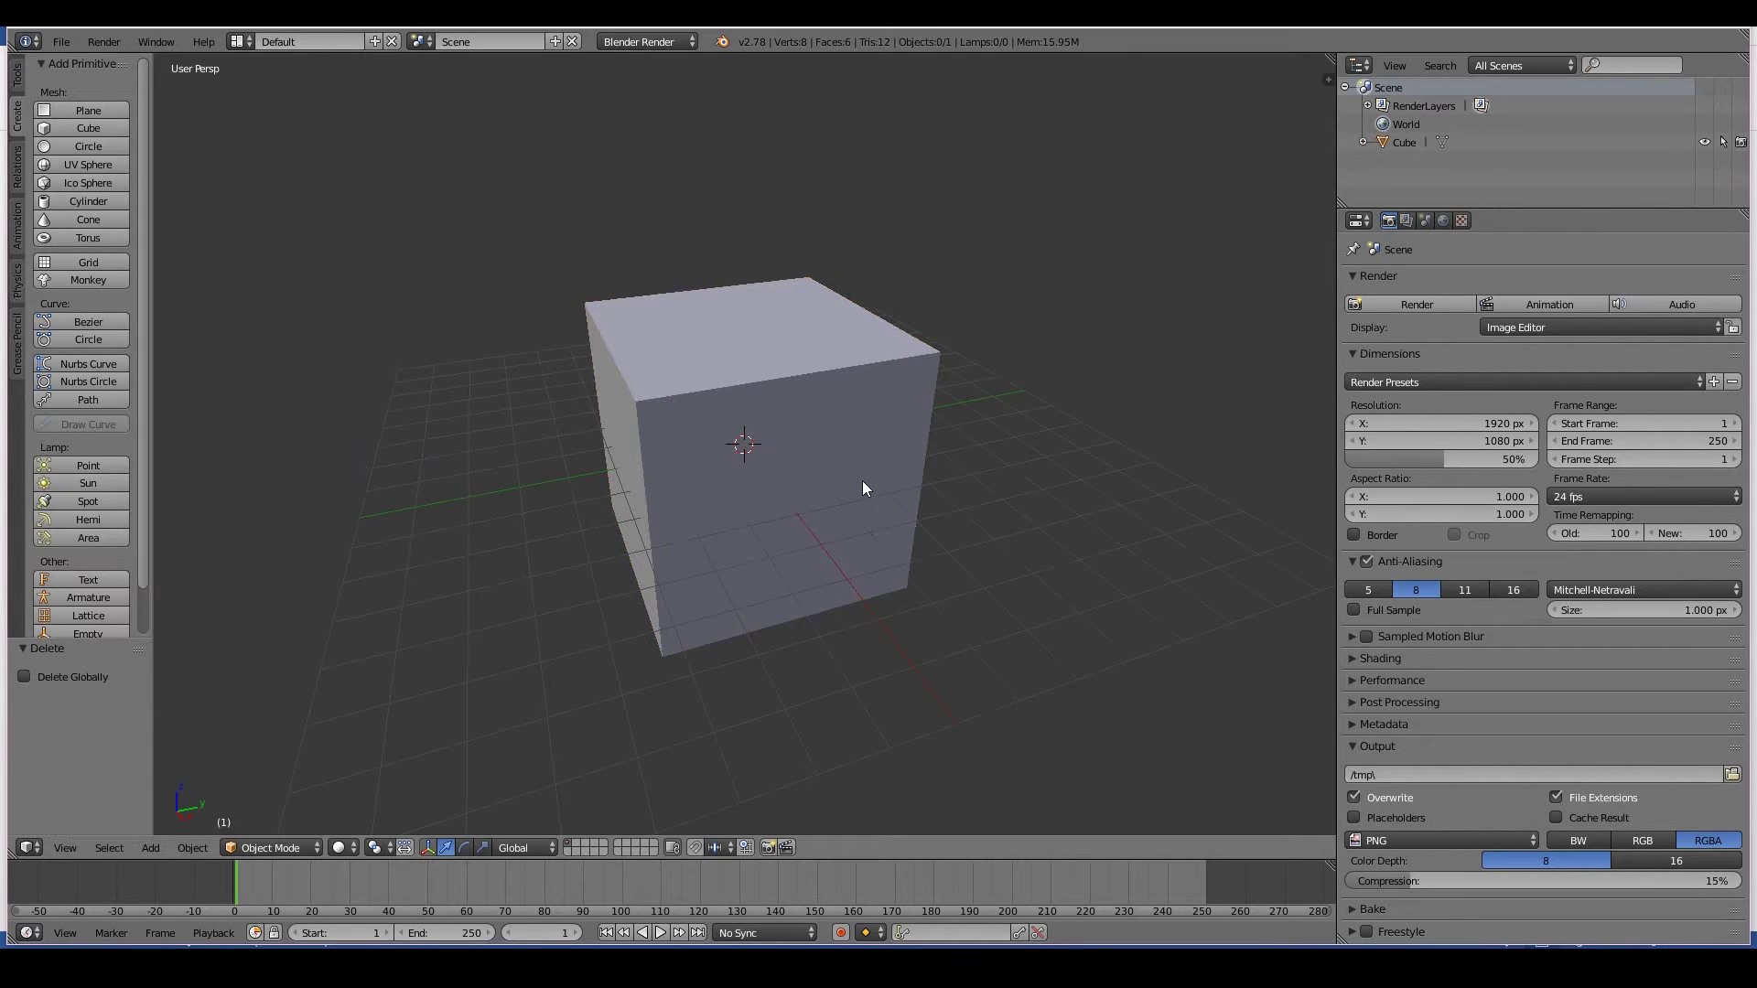
Rescale the cube to 0.986 on all axes
{"action": "right_click", "coordinate": [862, 480]}
{"action": "middle_click_drag", "start_coordinate": [973, 562], "coordinate": [1052, 572]}
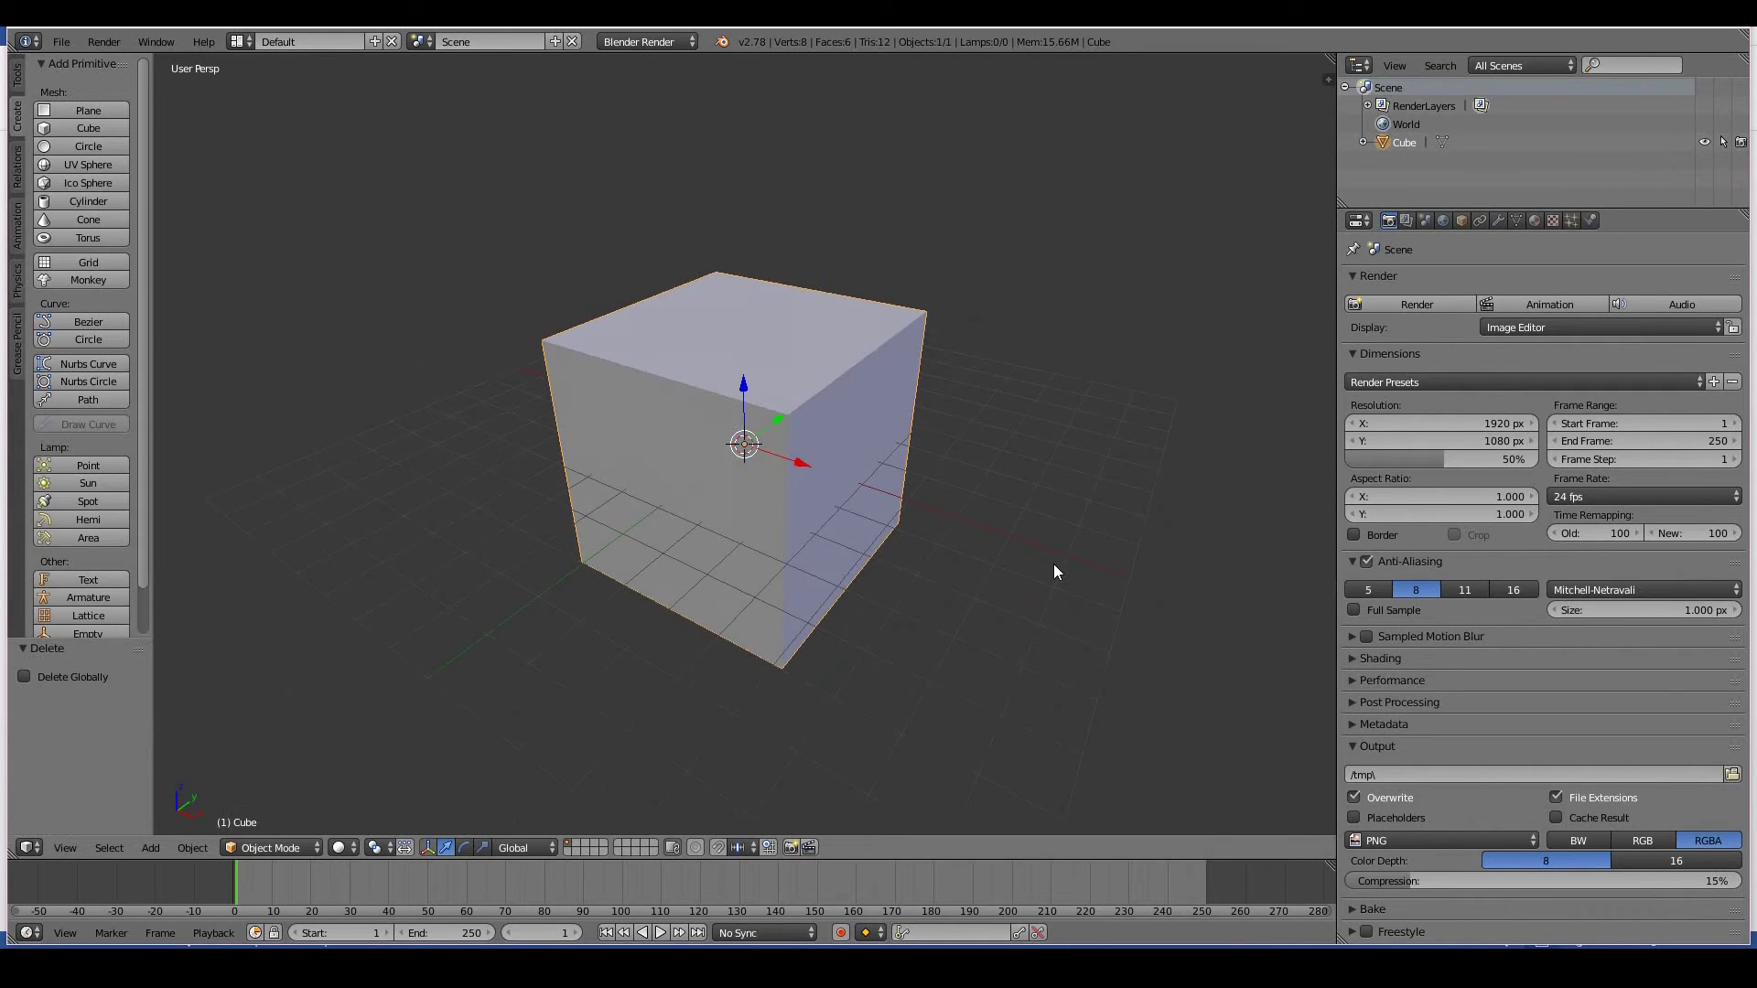
{"action": "key", "text": "s"}
{"action": "left_click", "coordinate": [1096, 587]}
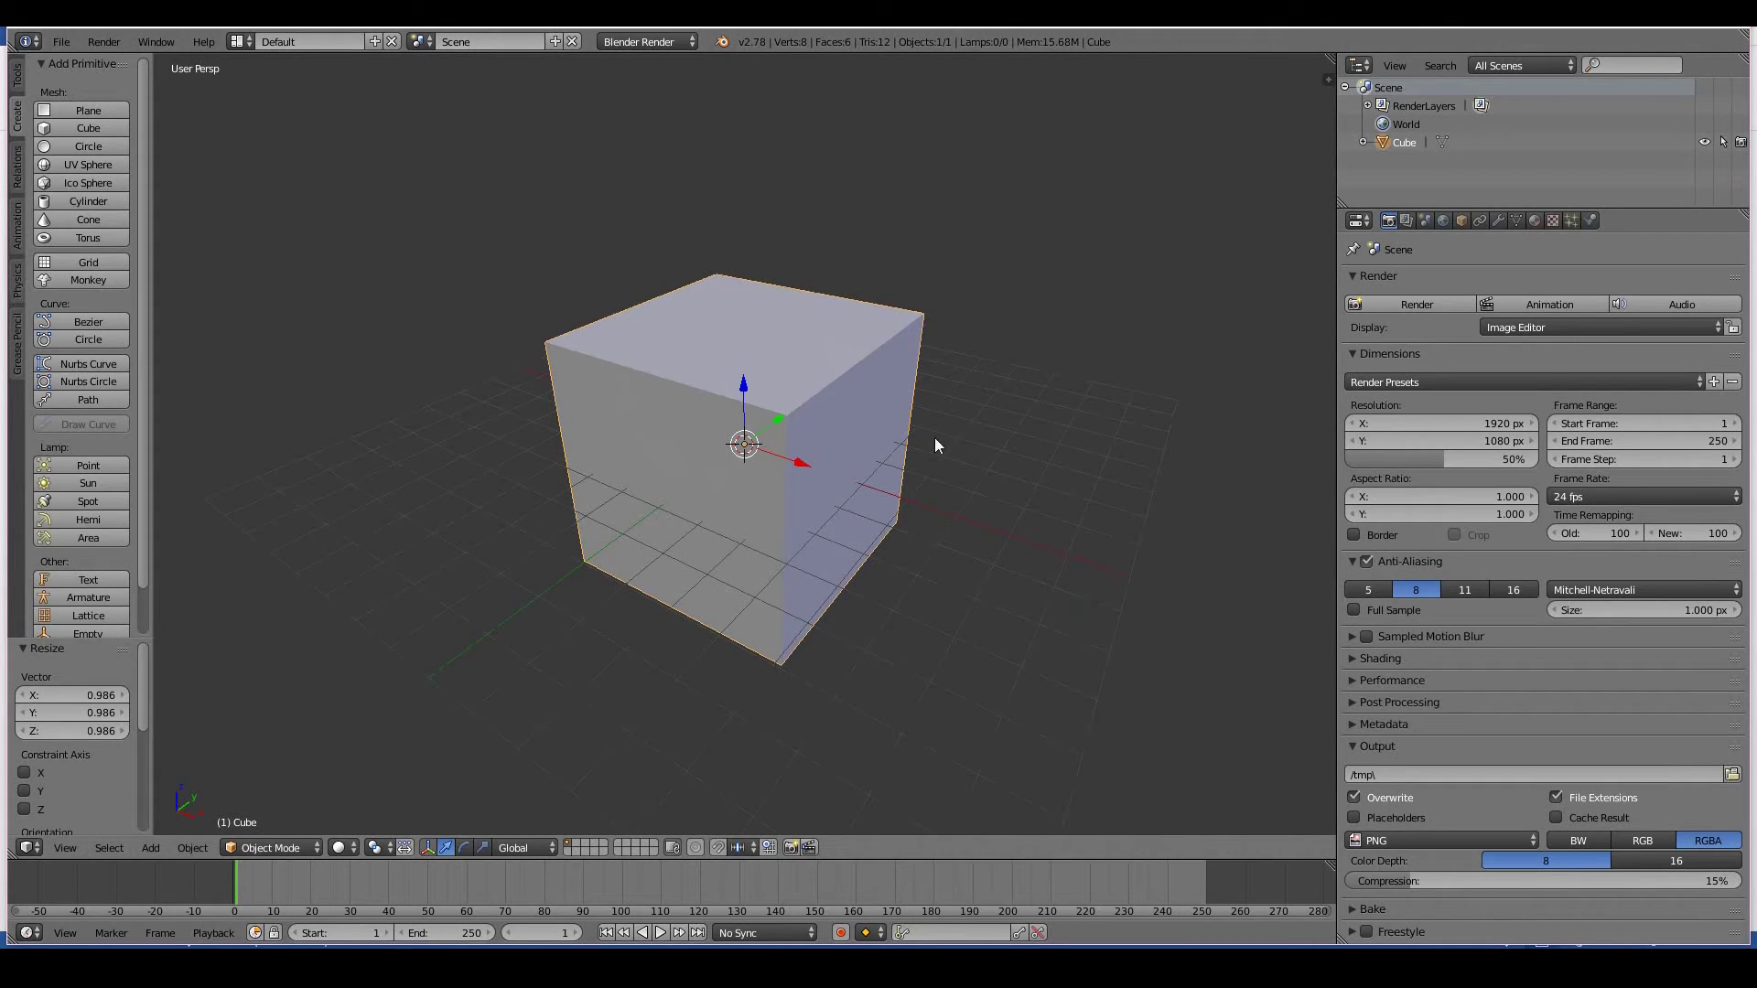
{"action": "middle_click_drag", "start_coordinate": [935, 438], "coordinate": [976, 482]}
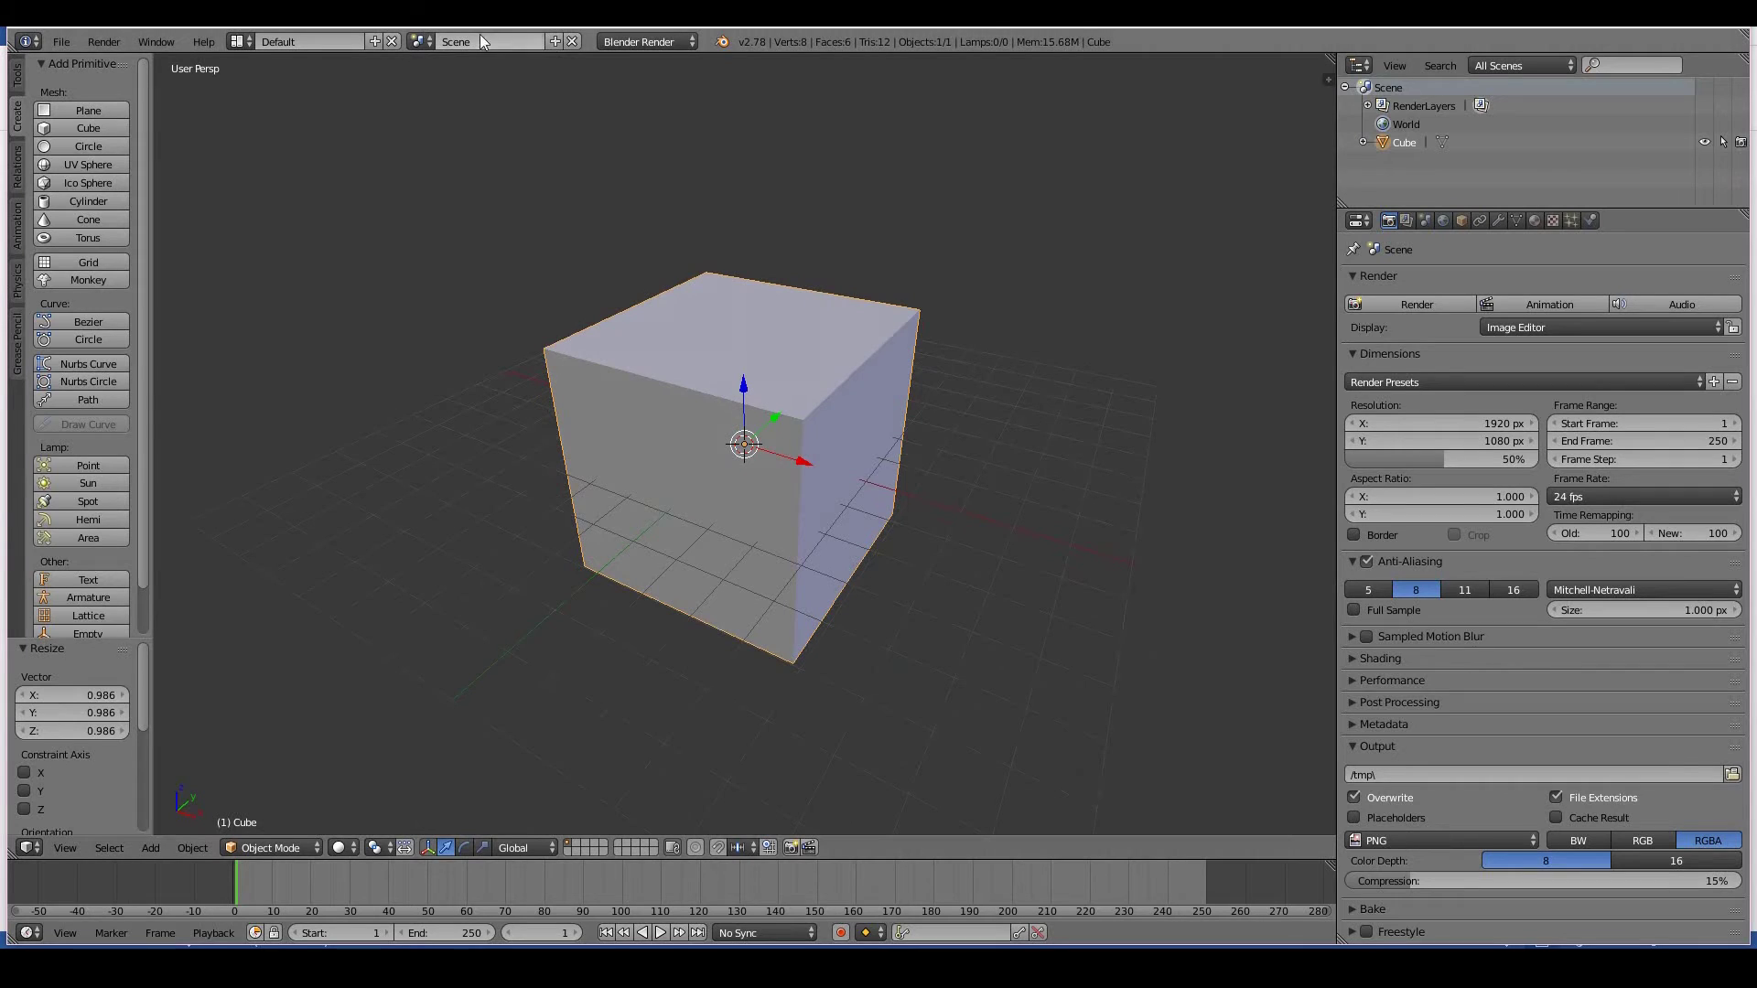
{"action": "left_click", "coordinate": [555, 41]}
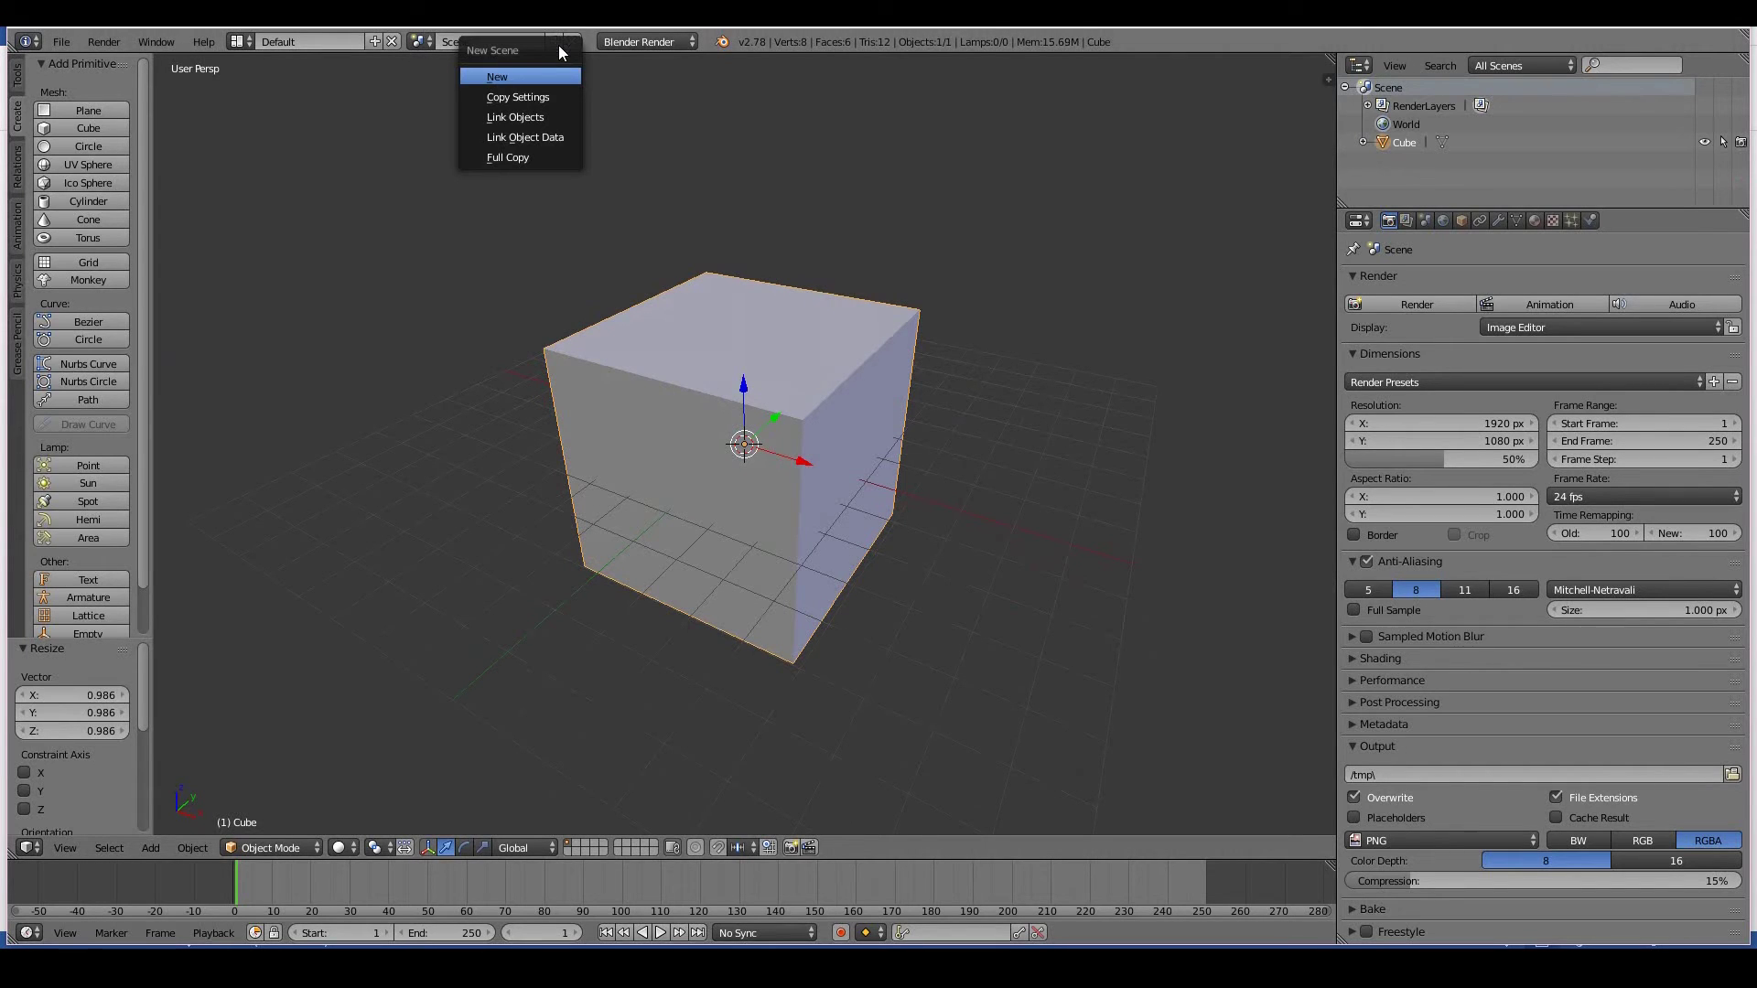
Create a new empty scene with a UV sphere scaled to 5.321
{"action": "left_click", "coordinate": [502, 83]}
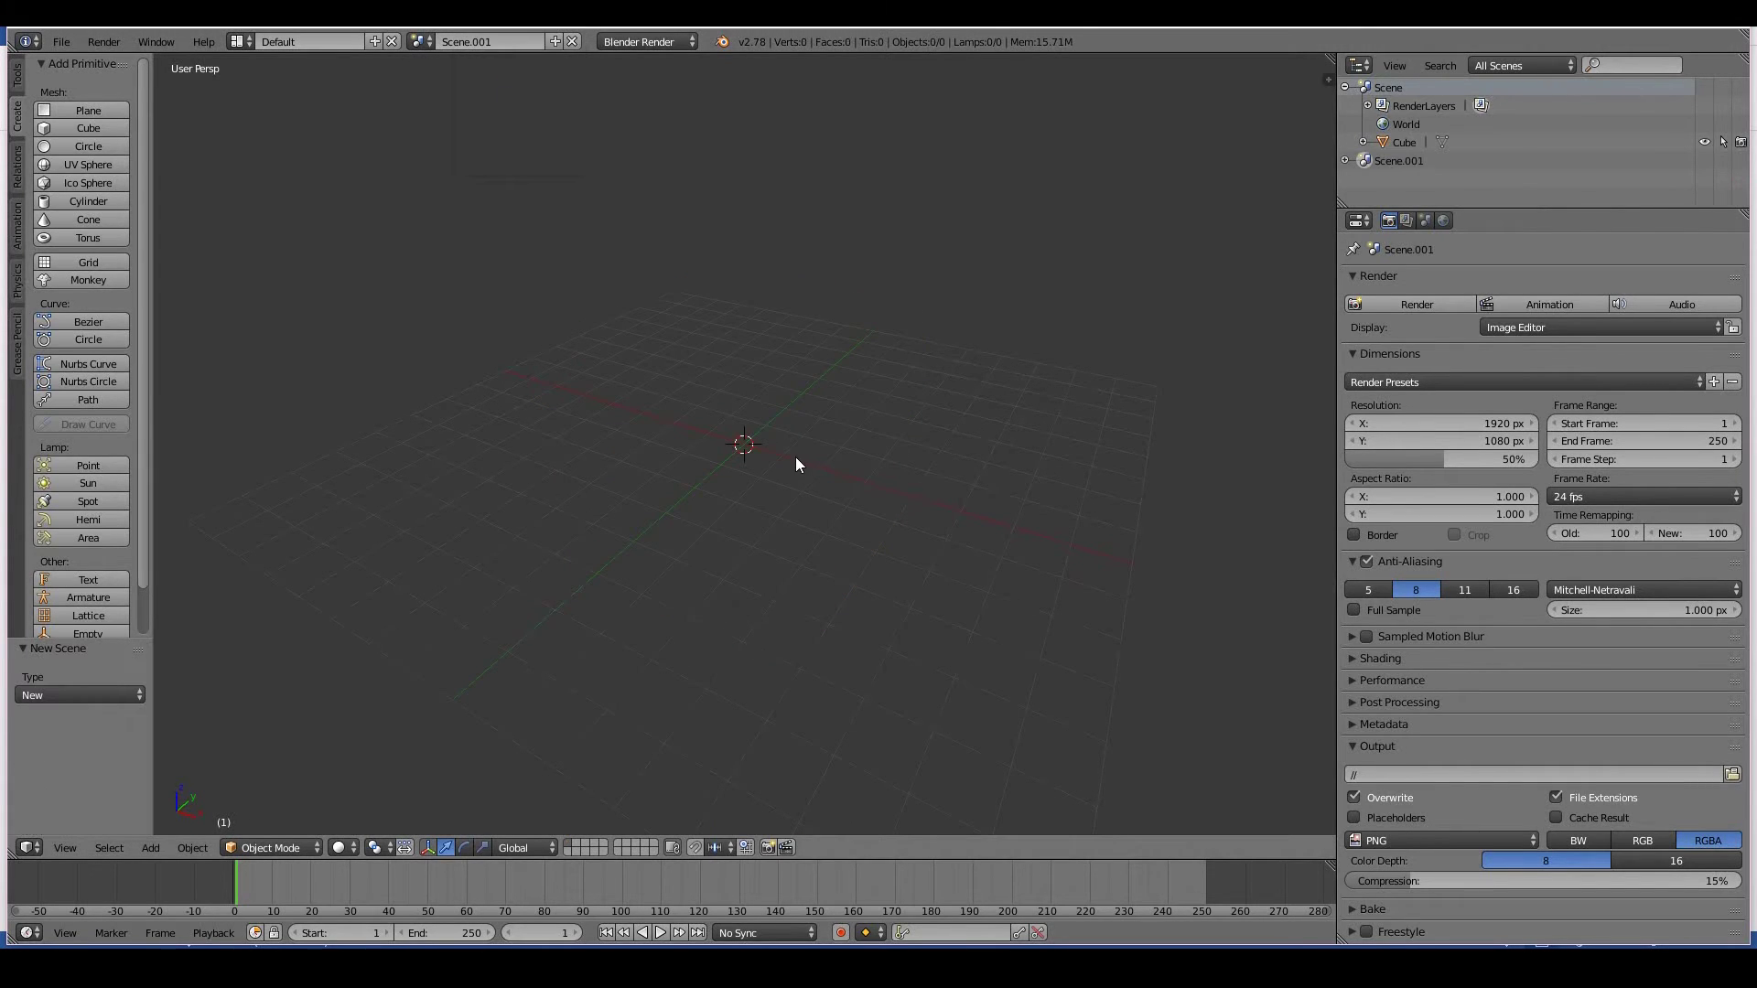
{"action": "key", "text": "shift+a"}
{"action": "mouse_move", "coordinate": [796, 460]}
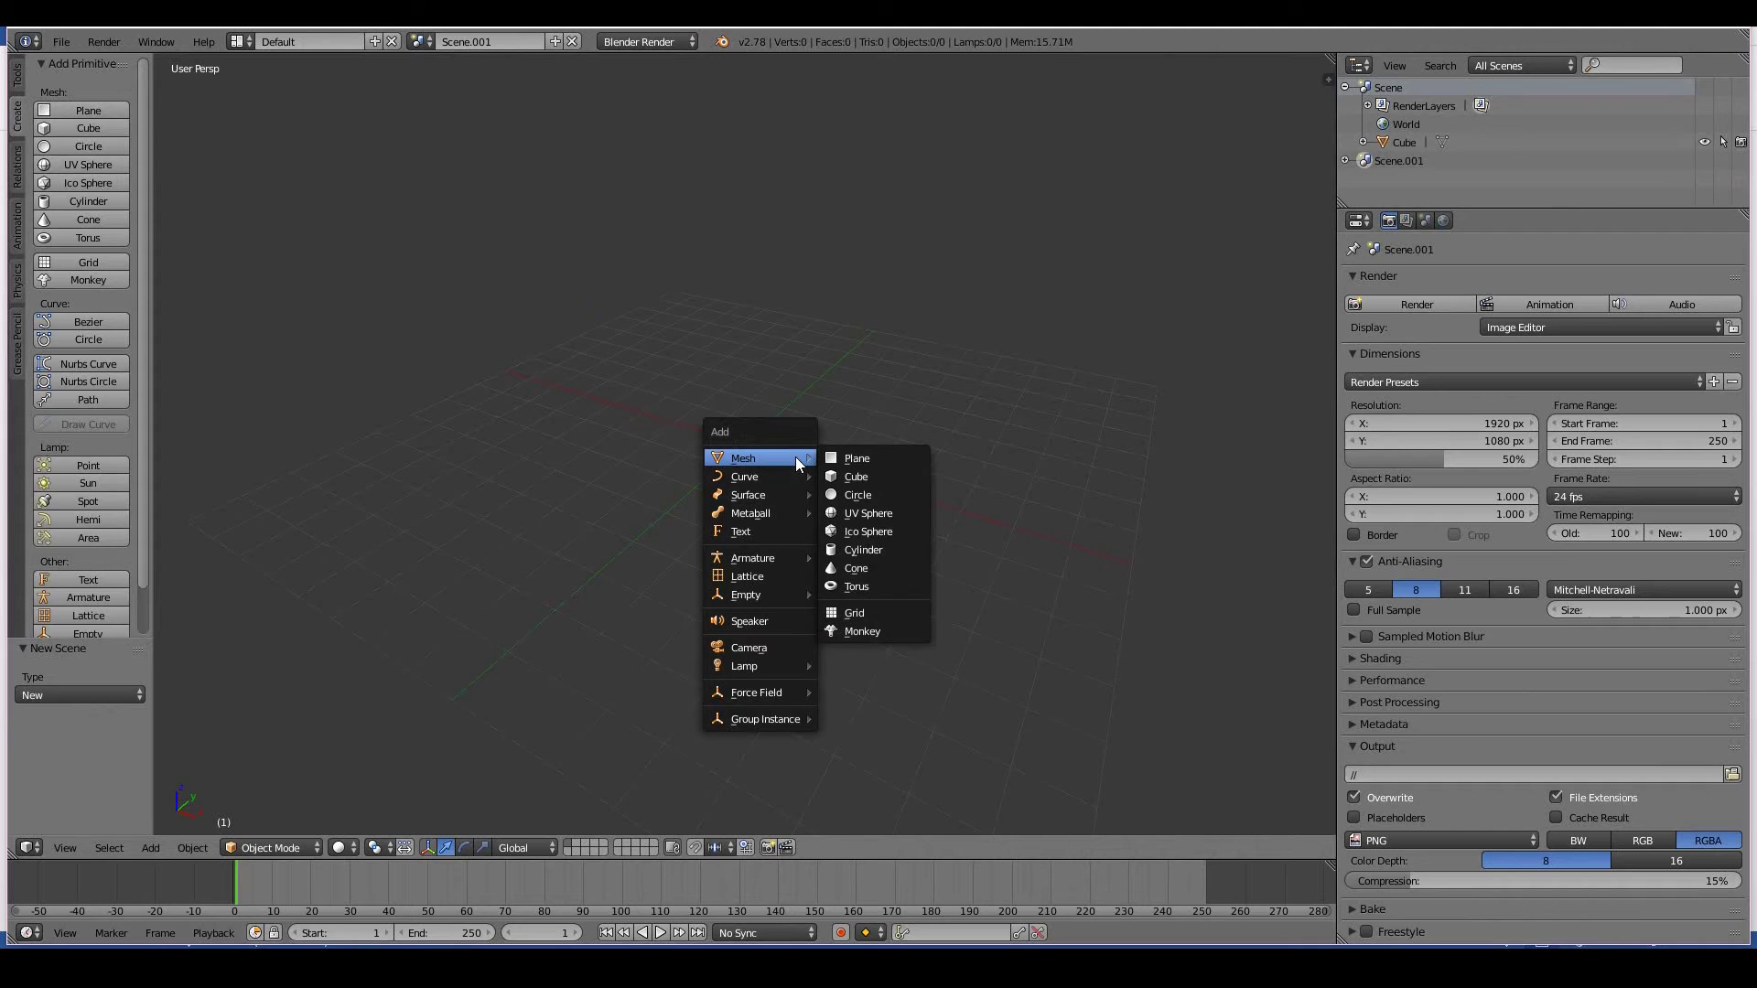
{"action": "left_click", "coordinate": [867, 512]}
{"action": "key", "text": "s"}
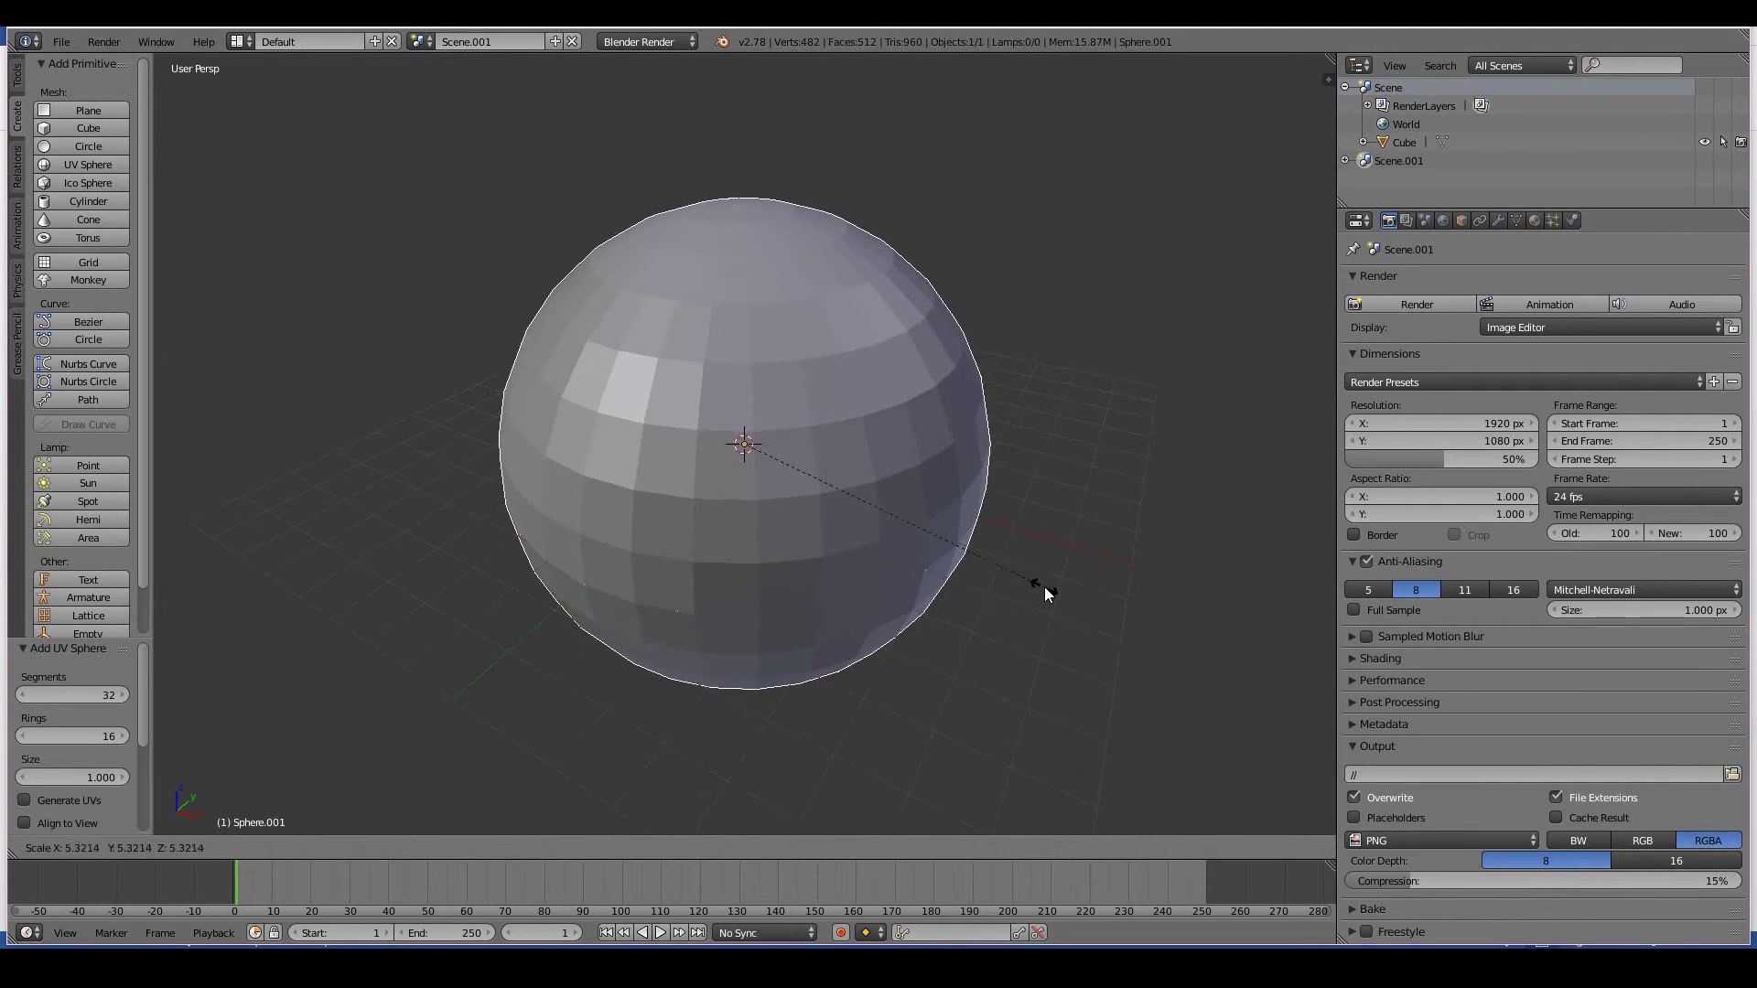
{"action": "left_click", "coordinate": [1045, 593]}
Rename the new scene to 'Earth Scene'
{"action": "left_click", "coordinate": [455, 42]}
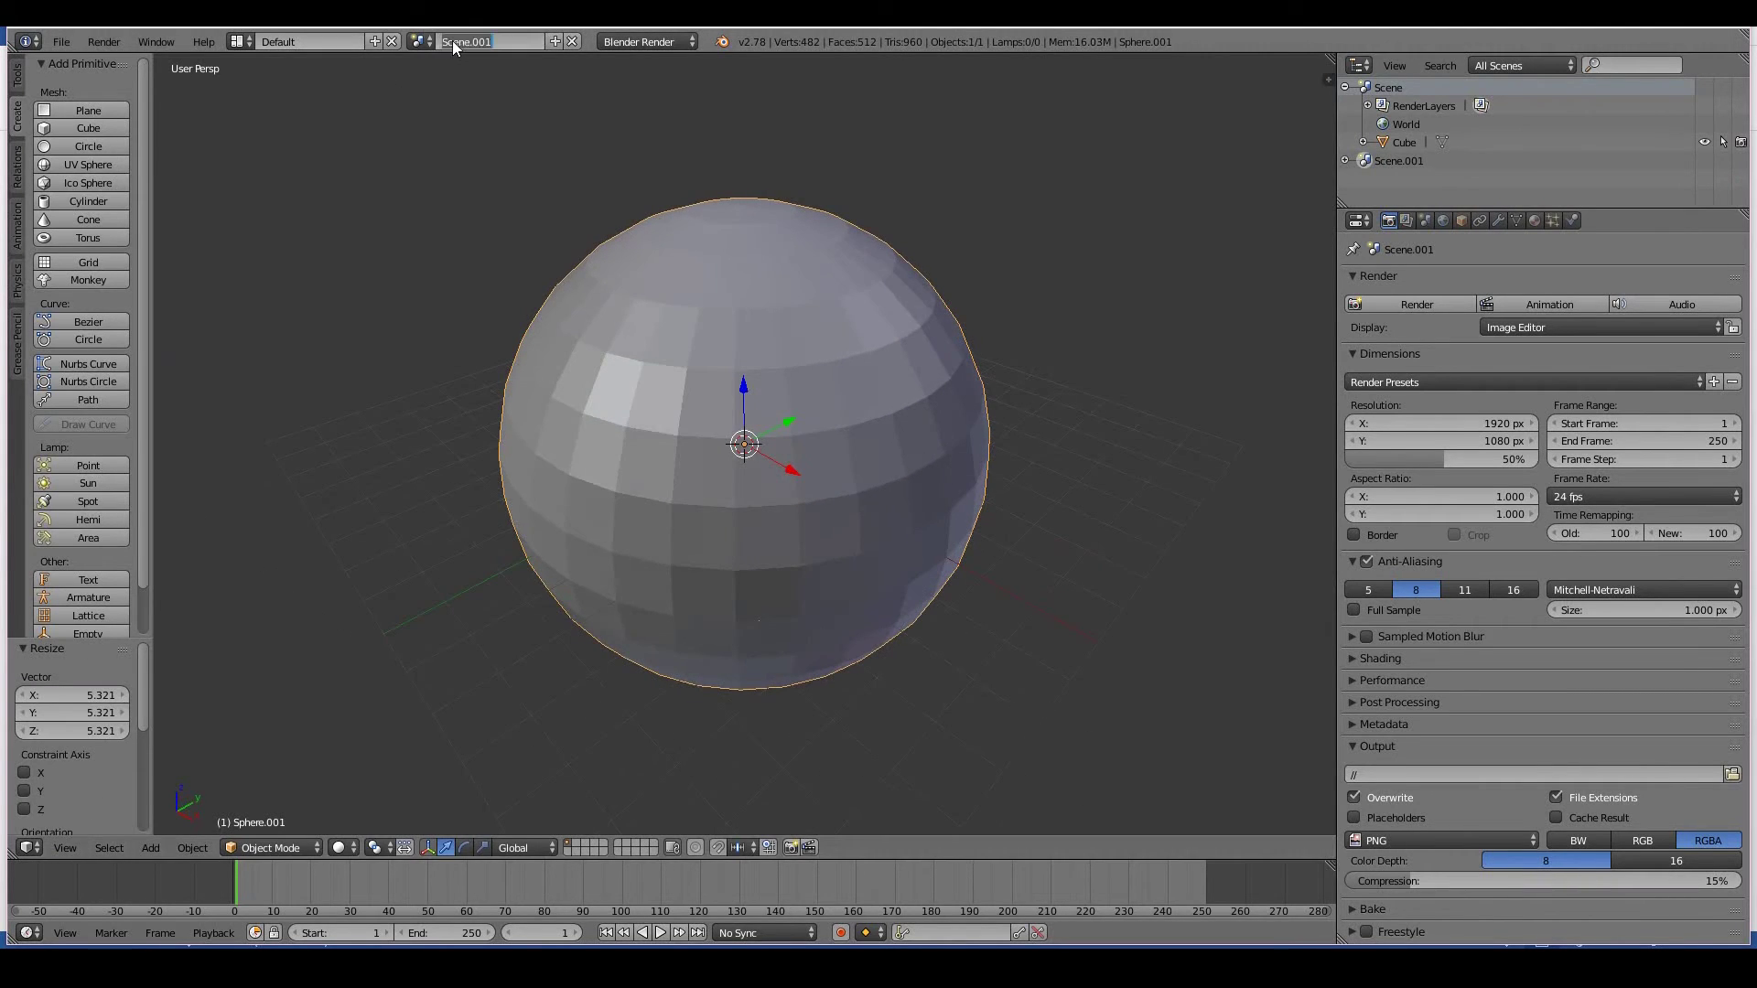
{"action": "type", "text": "Earth Scene"}
{"action": "key", "text": "Return"}
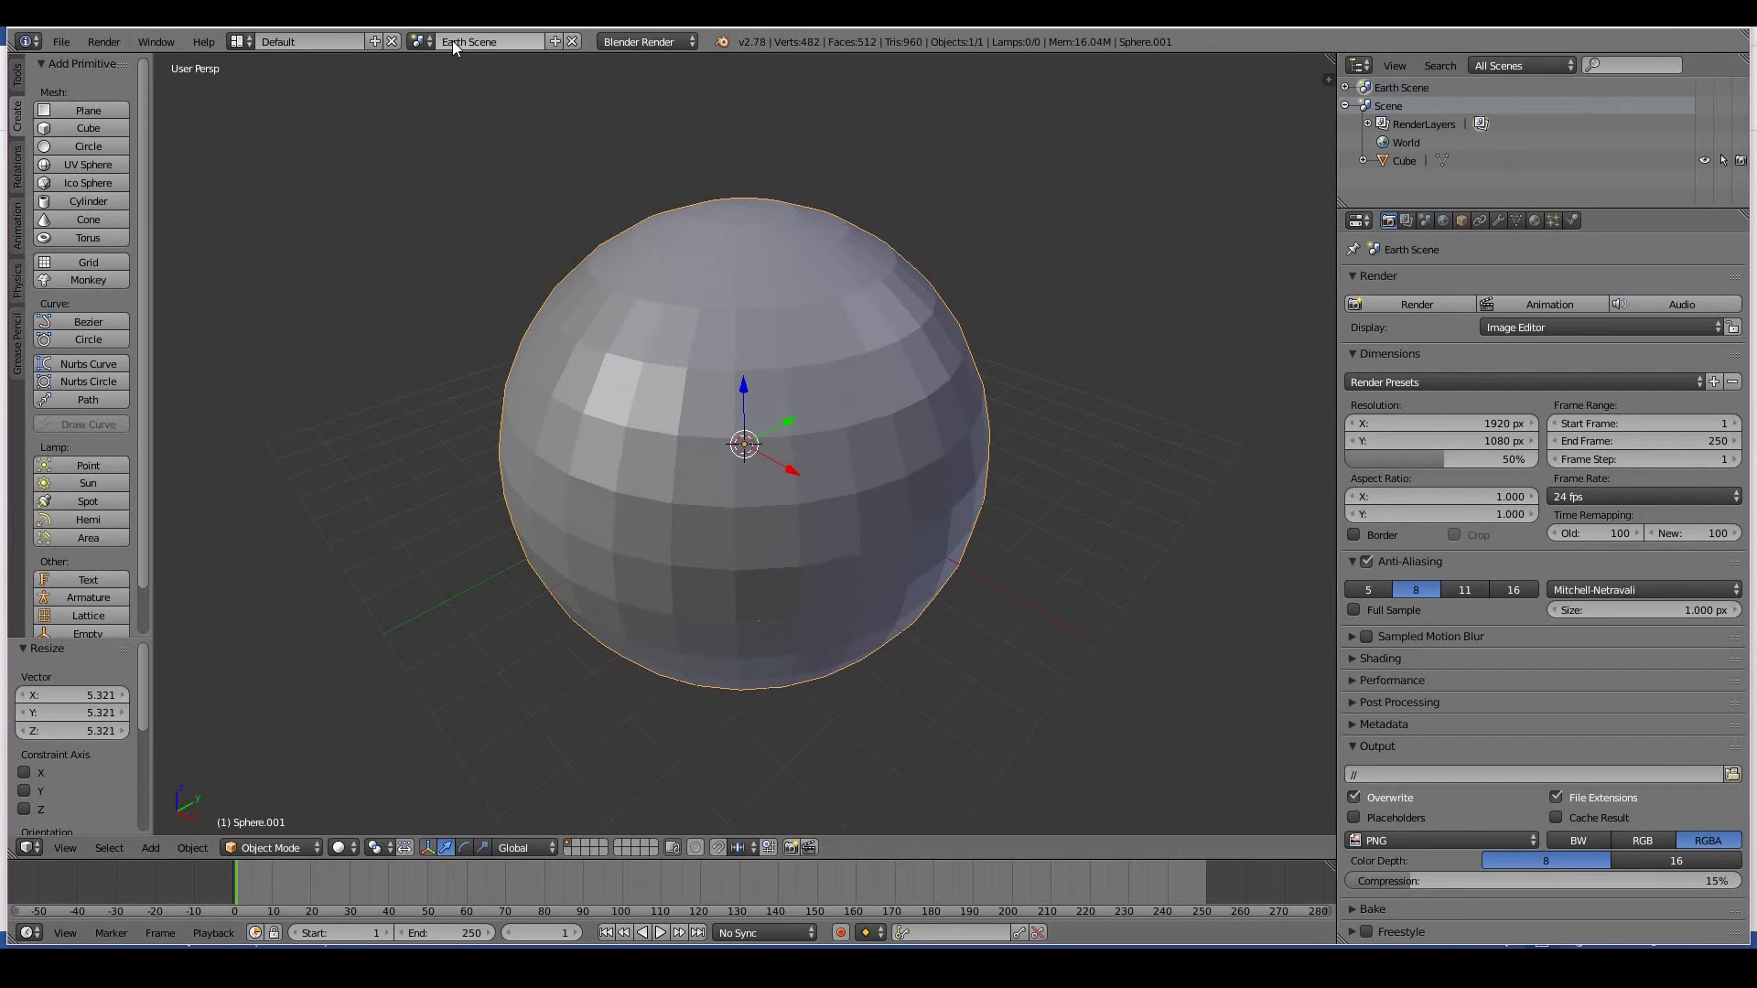
Switch to the original cube scene and rename it 'Alien Scene'
{"action": "left_click", "coordinate": [432, 43]}
{"action": "left_click", "coordinate": [421, 42]}
{"action": "left_click", "coordinate": [421, 41]}
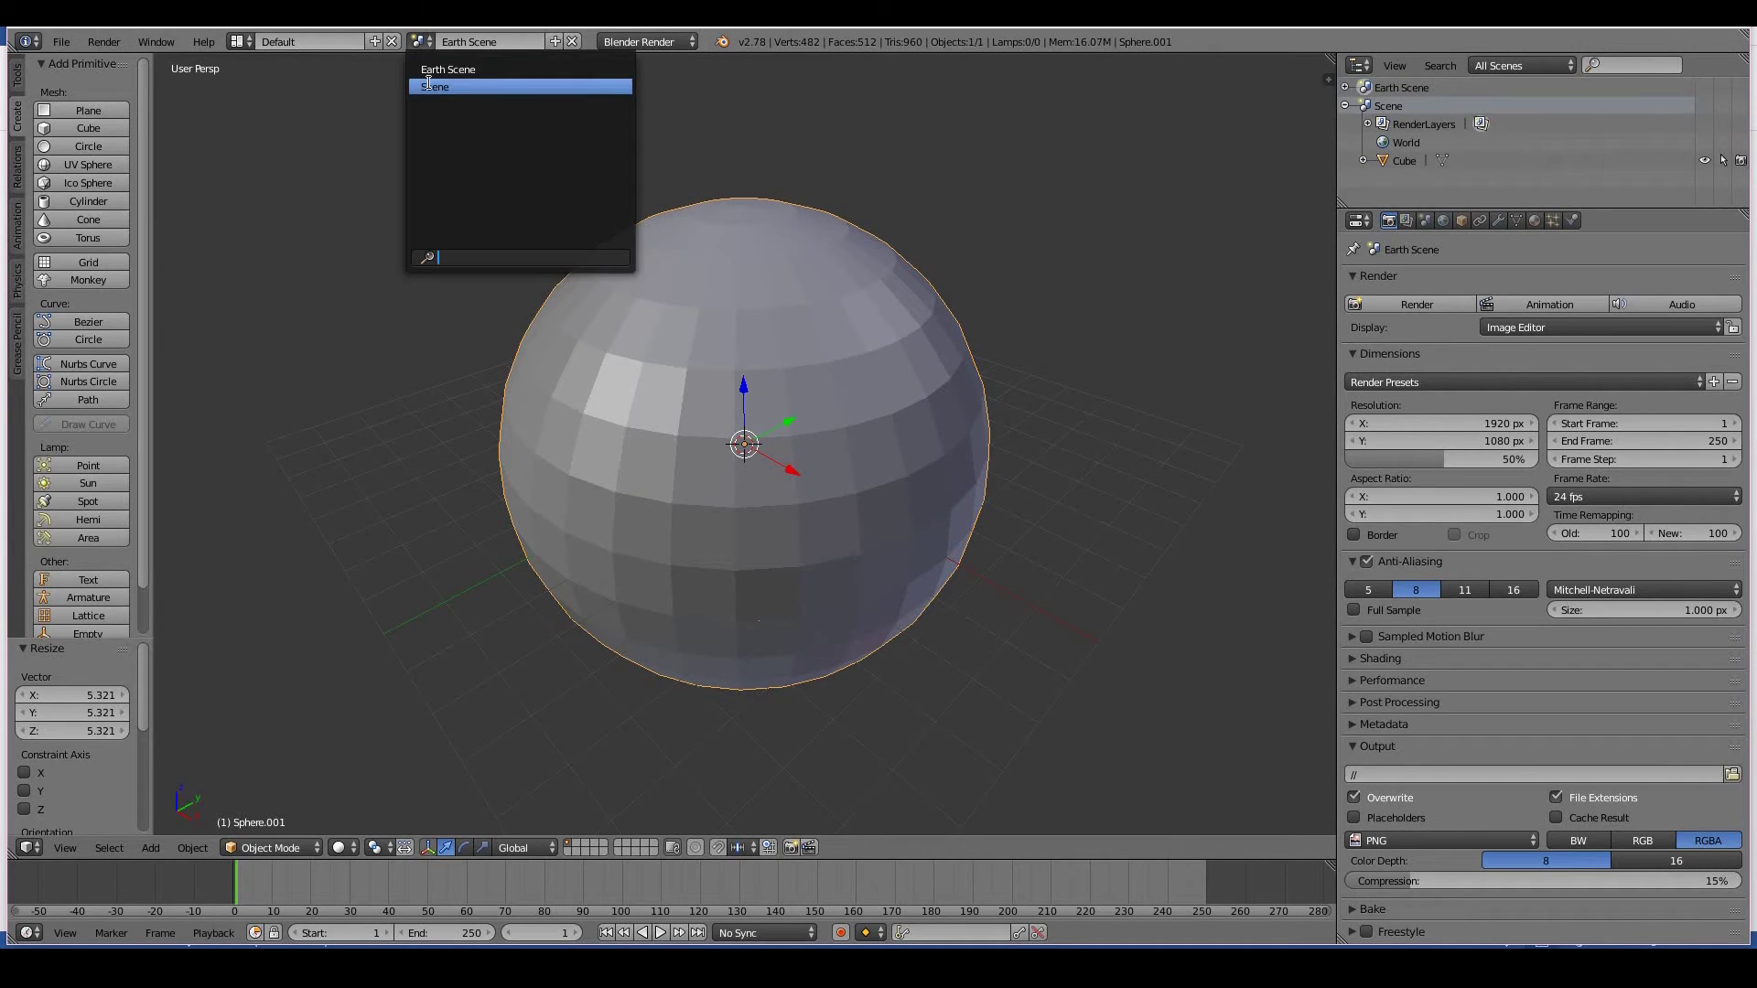
{"action": "left_click", "coordinate": [430, 86]}
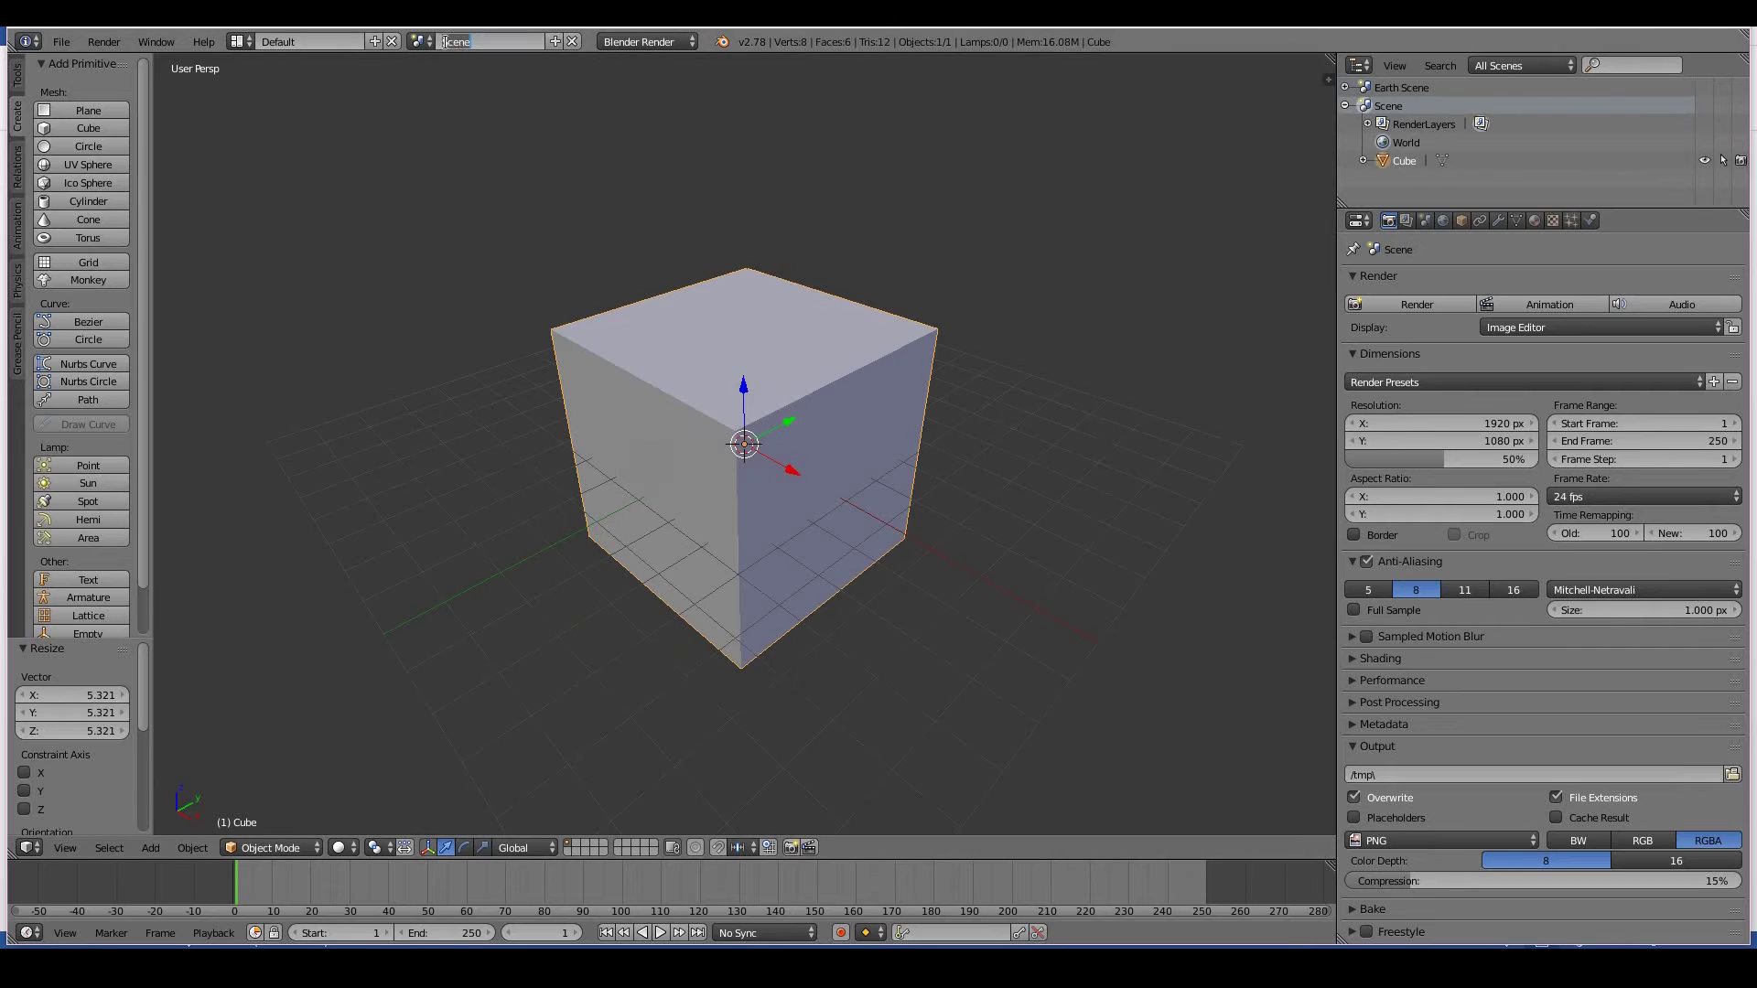
{"action": "type", "text": "Alien"}
{"action": "key", "text": "Return"}
{"action": "key", "text": "space"}
{"action": "key", "text": "Escape"}
{"action": "left_click", "coordinate": [472, 41]}
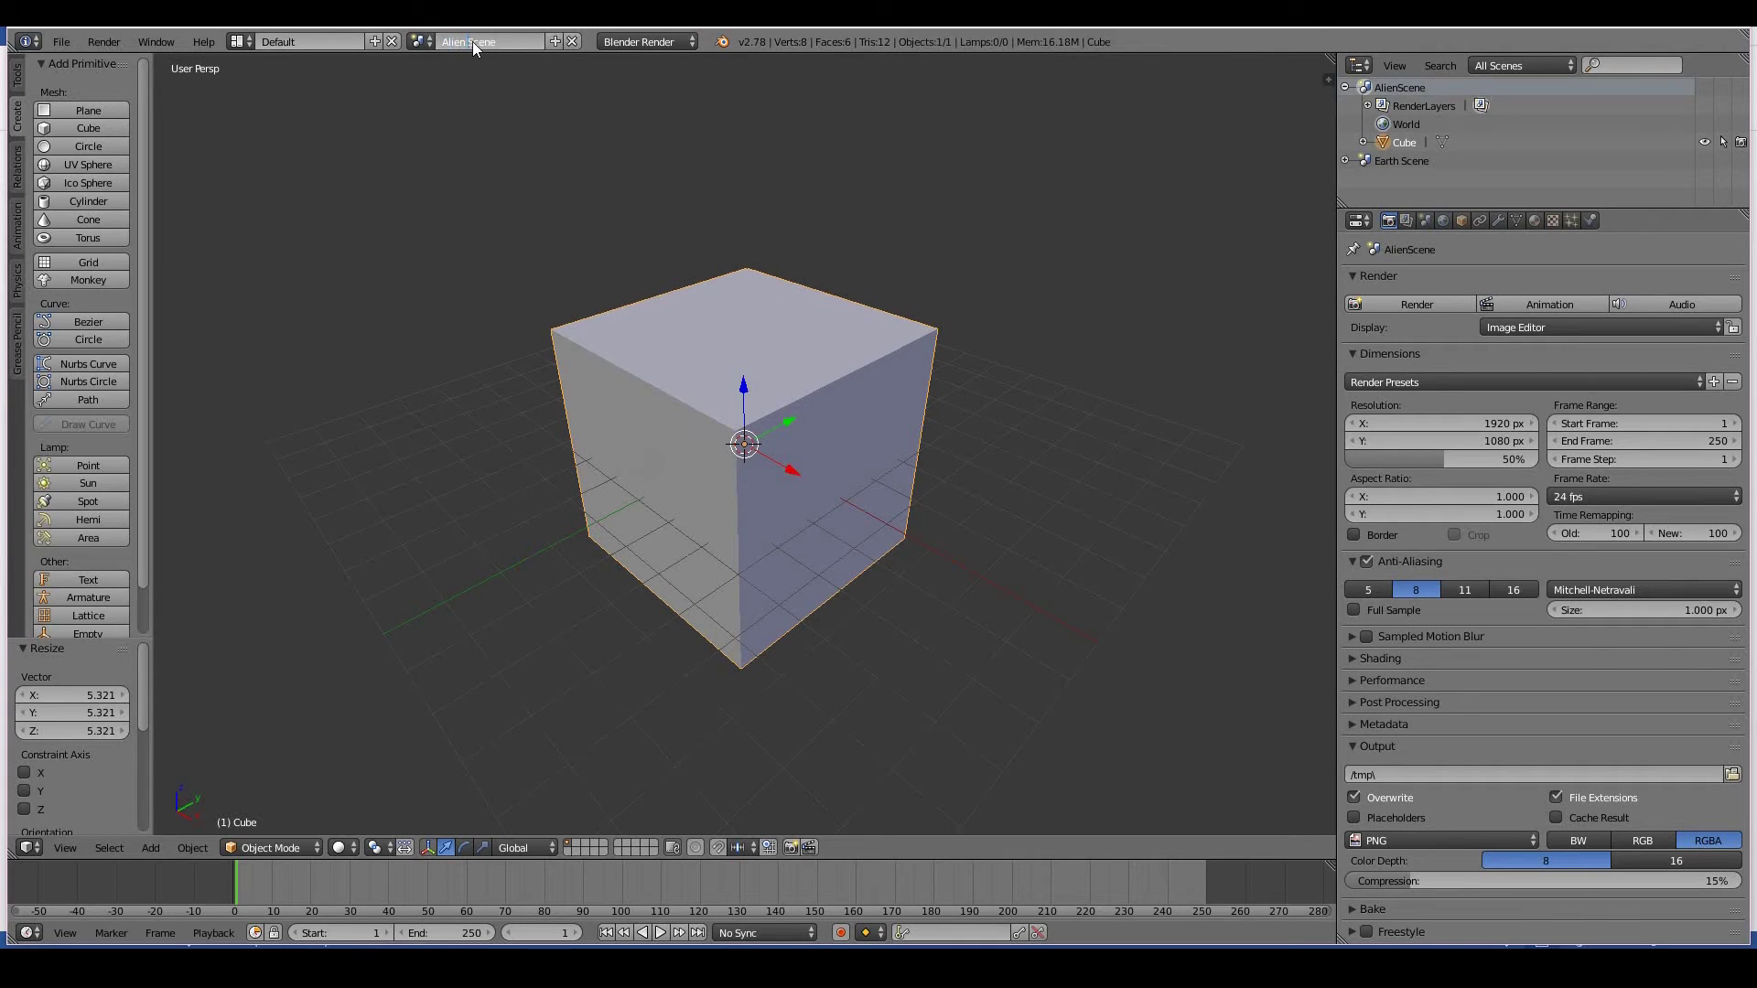
{"action": "key", "text": "Return"}
Switch back and forth between Earth Scene and Alien Scene to test them
{"action": "left_click", "coordinate": [423, 41]}
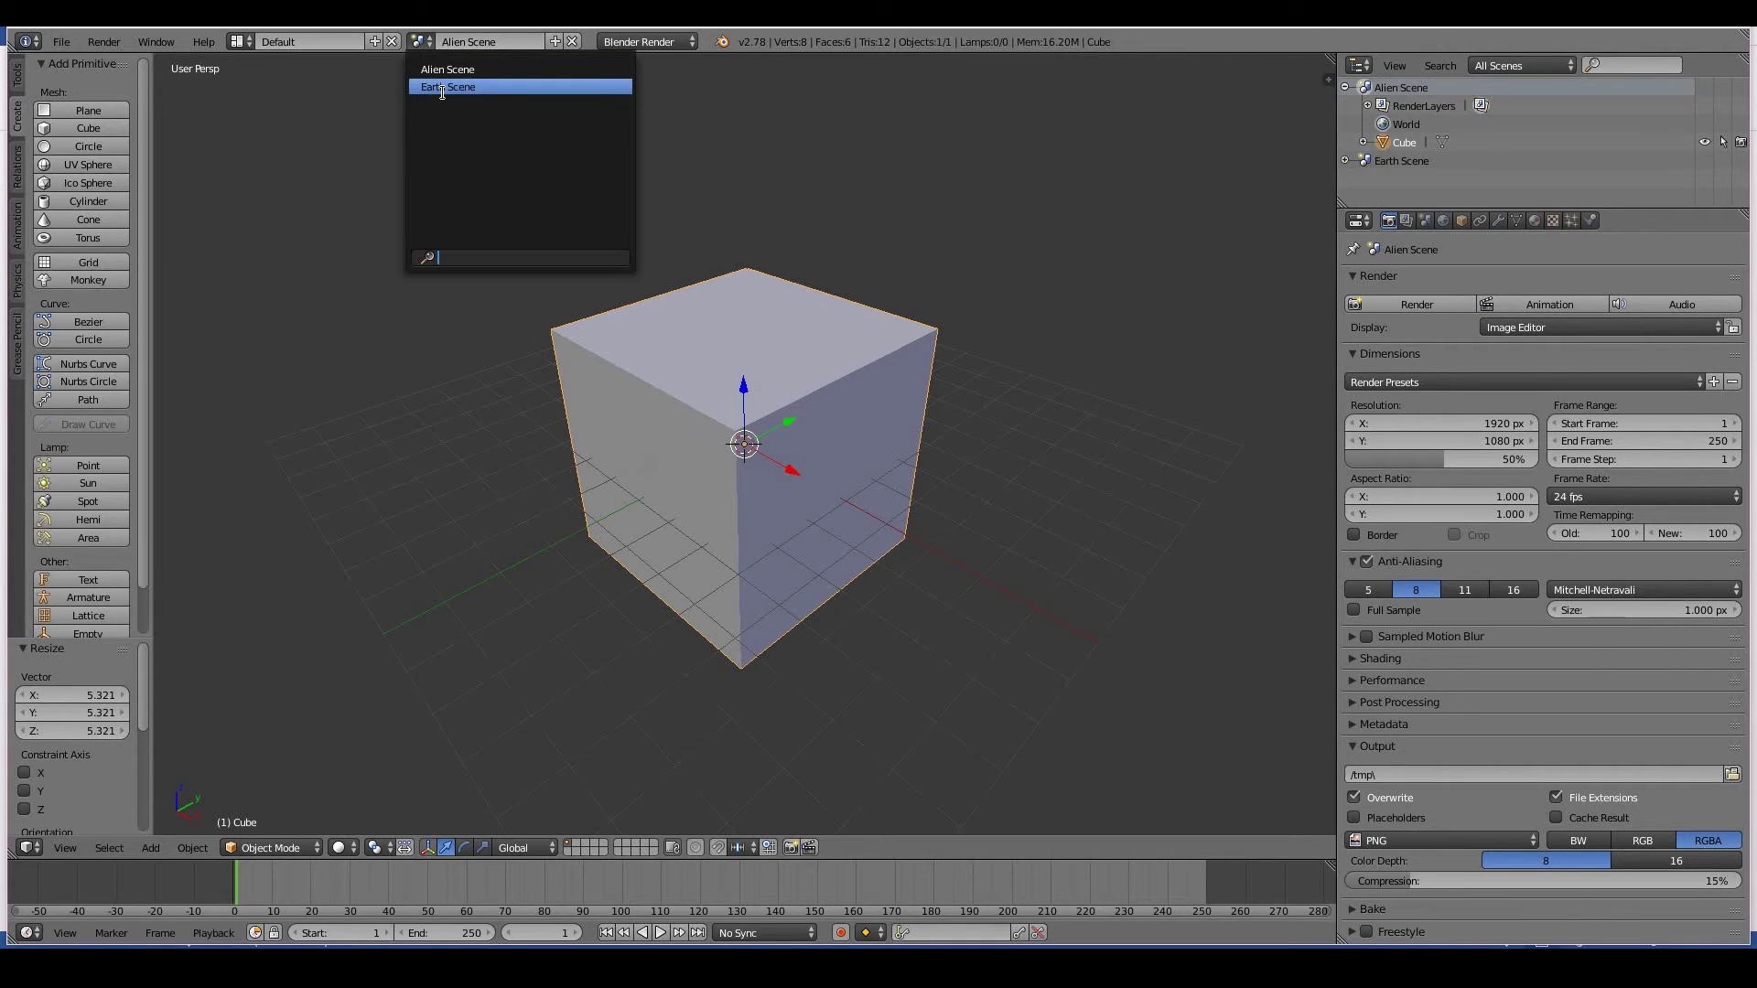
{"action": "left_click", "coordinate": [435, 86]}
{"action": "left_click", "coordinate": [422, 41]}
{"action": "left_click", "coordinate": [426, 69]}
{"action": "left_click", "coordinate": [422, 41]}
{"action": "left_click", "coordinate": [435, 86]}
{"action": "key", "text": "ctrl+z"}
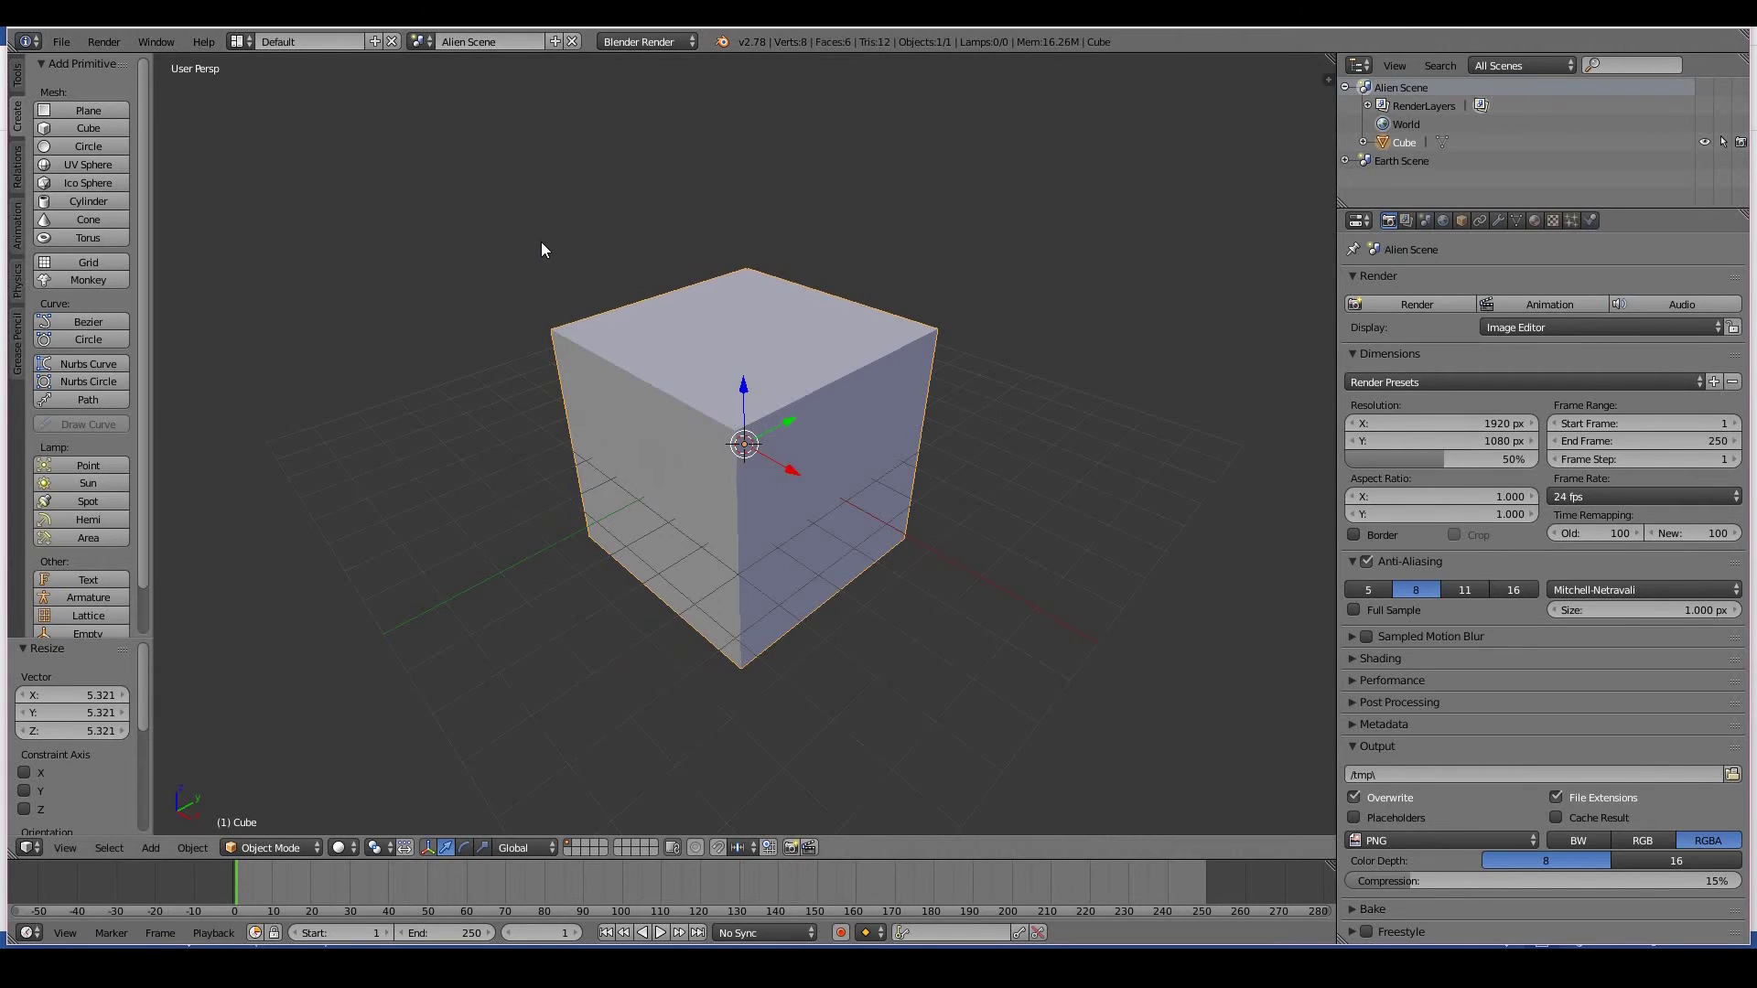
{"action": "left_click", "coordinate": [422, 41]}
Look at Earth Scene's sphere, then return to Alien Scene's cube in the 3D View Full layout
{"action": "left_click", "coordinate": [435, 86]}
{"action": "mouse_move", "coordinate": [928, 514]}
{"action": "middle_mouse_down"}
{"action": "mouse_move", "coordinate": [796, 494]}
{"action": "mouse_move", "coordinate": [980, 506]}
{"action": "middle_mouse_up"}
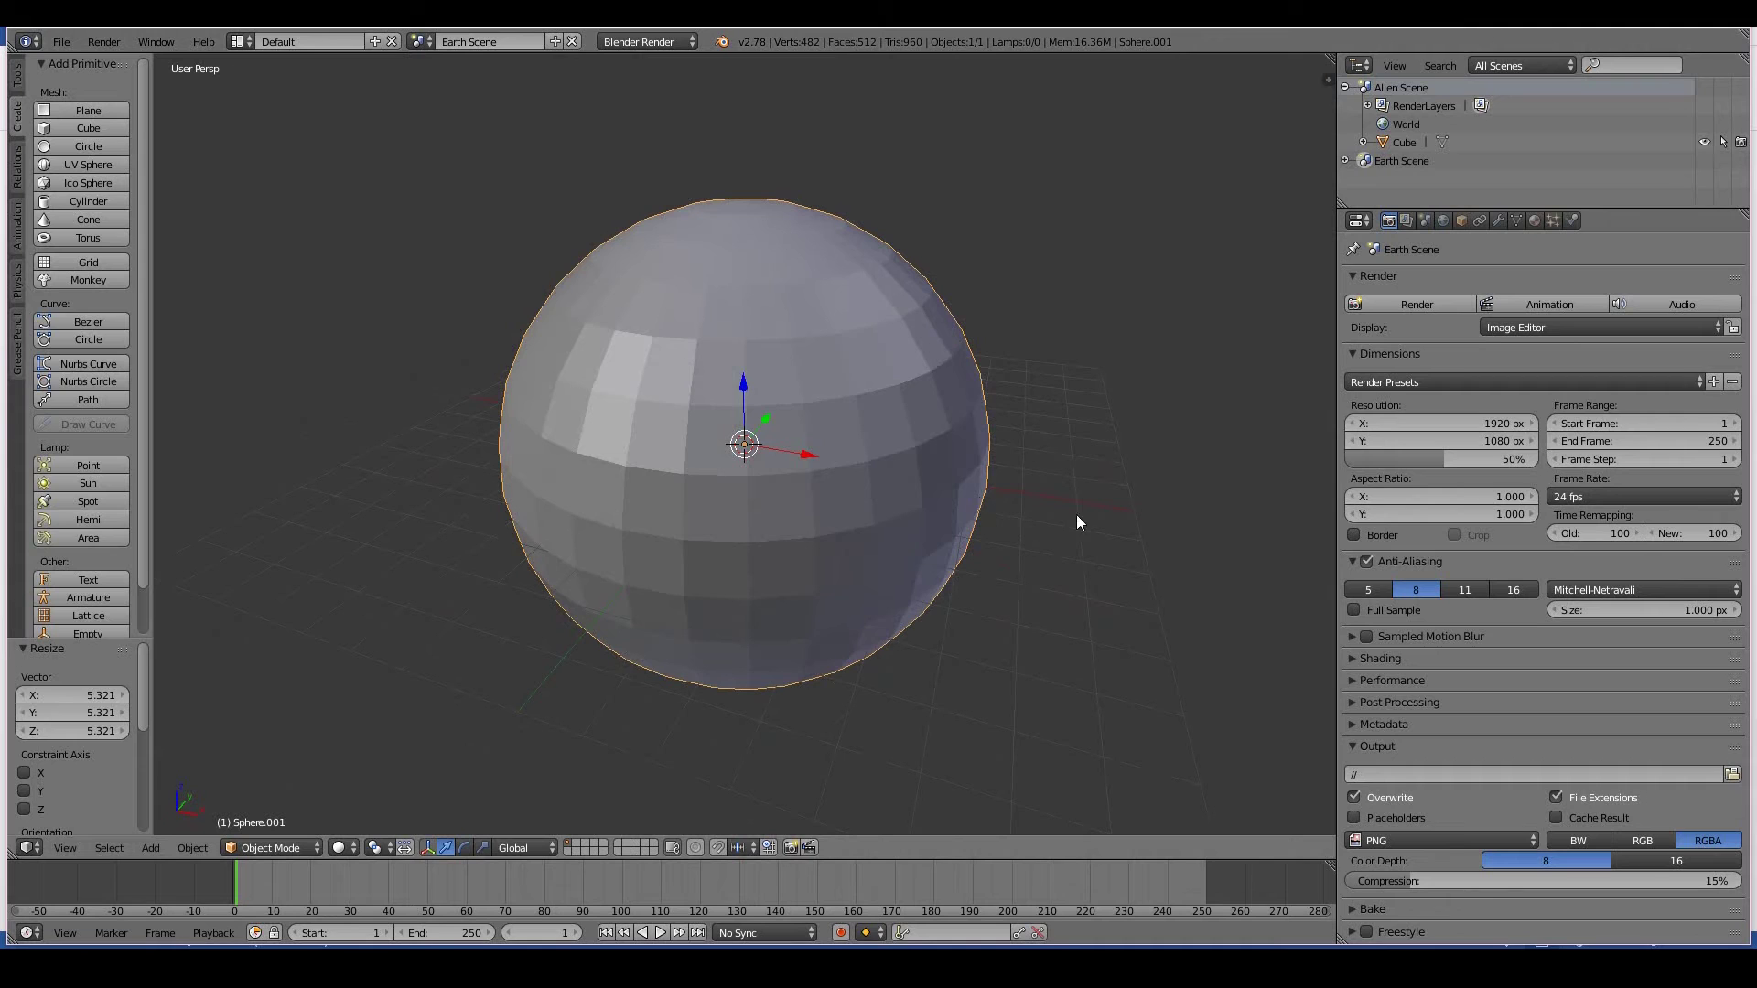
{"action": "left_click", "coordinate": [421, 42]}
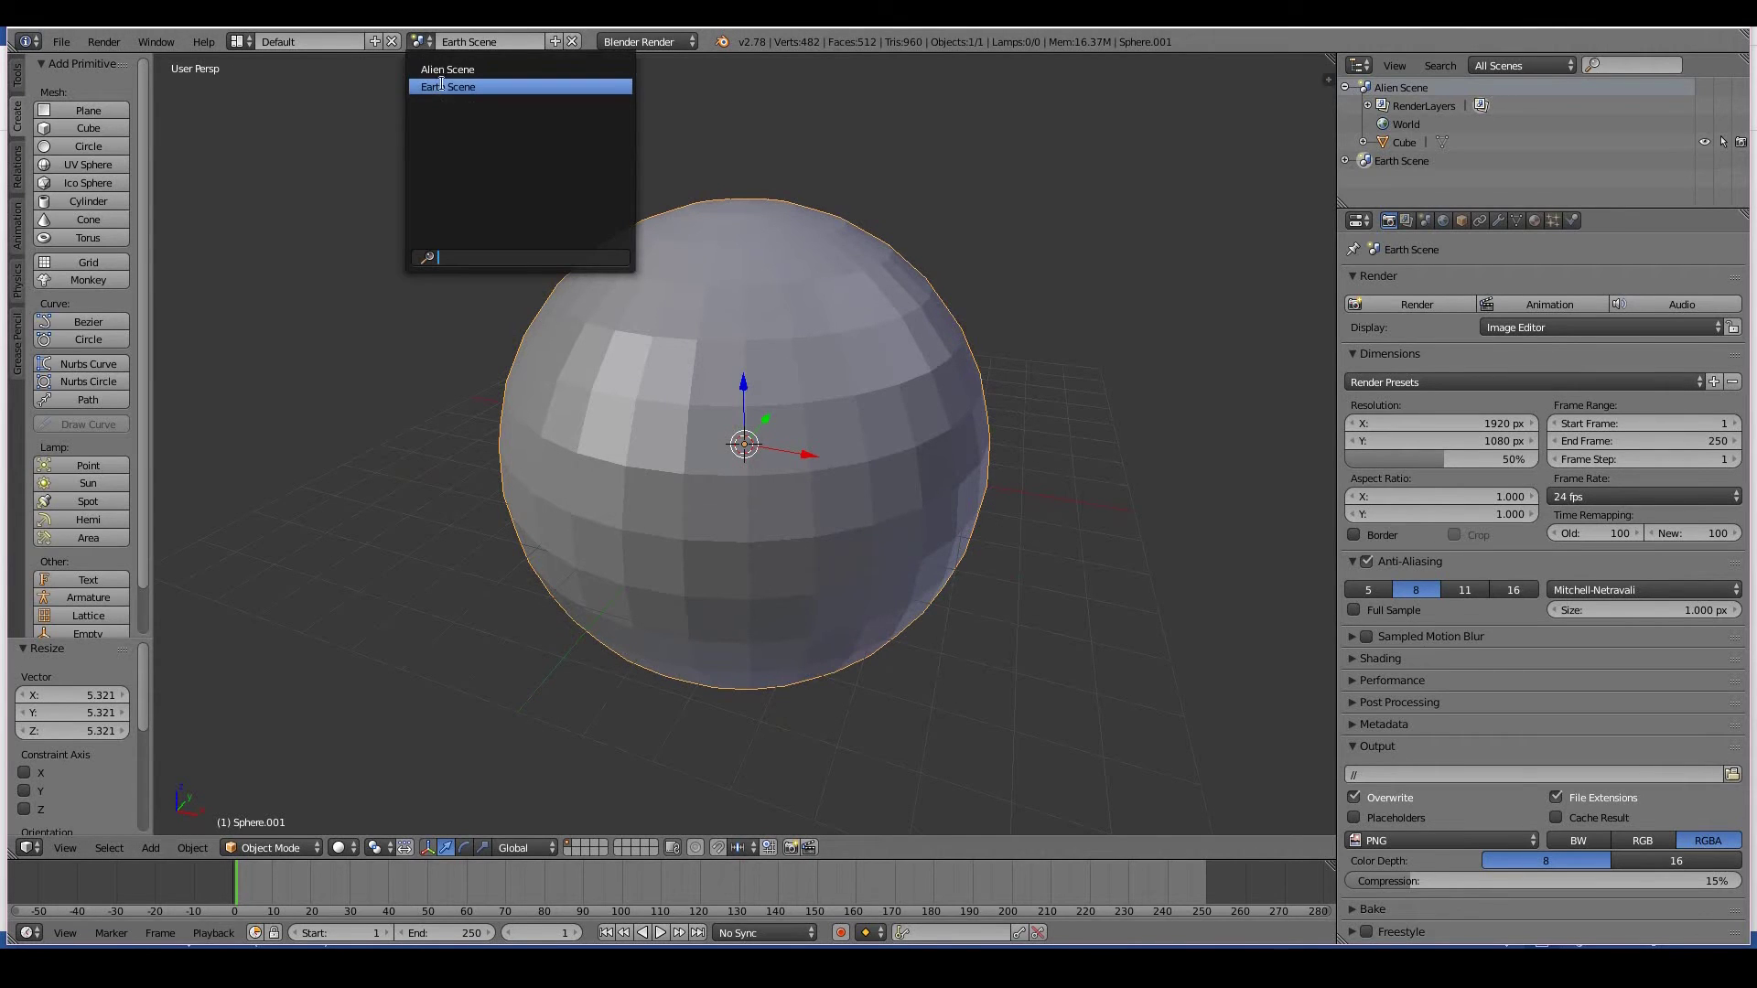
{"action": "left_click", "coordinate": [421, 42]}
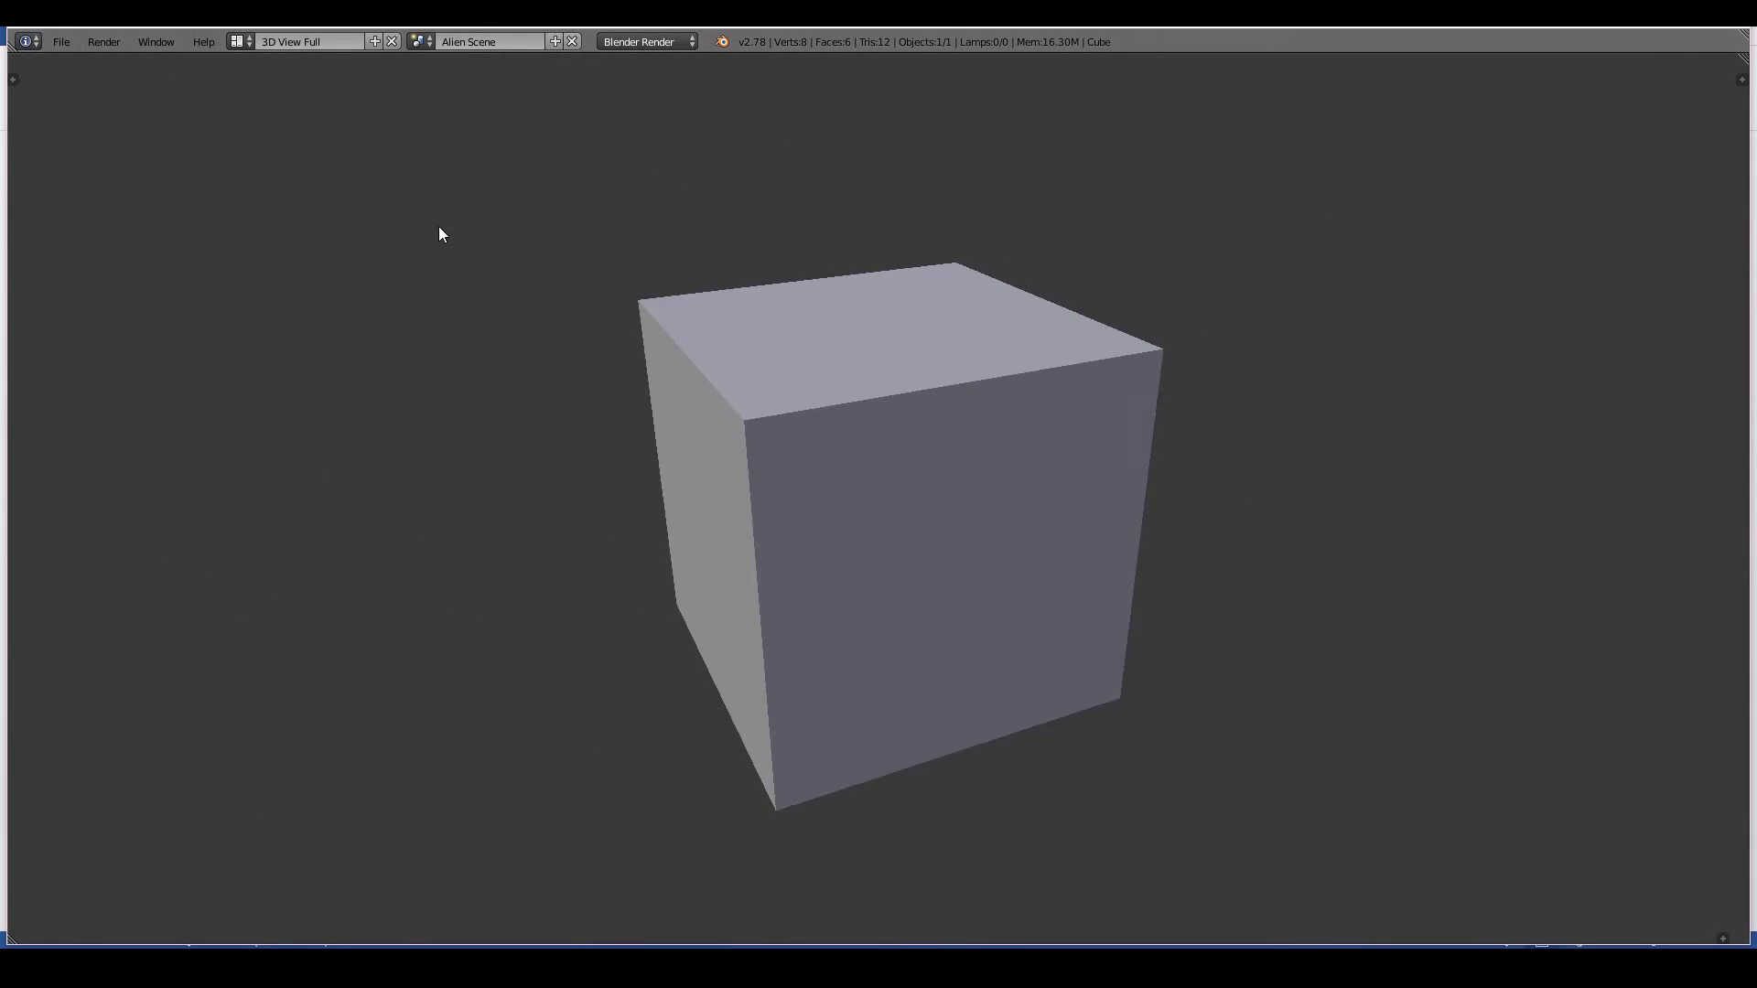
{"action": "mouse_move", "coordinate": [577, 384]}
{"action": "middle_mouse_down"}
{"action": "mouse_move", "coordinate": [937, 415]}
{"action": "mouse_move", "coordinate": [576, 394]}
{"action": "middle_mouse_up"}
{"action": "scroll", "coordinate": [807, 615], "scroll_direction": "down", "scroll_amount": 2}
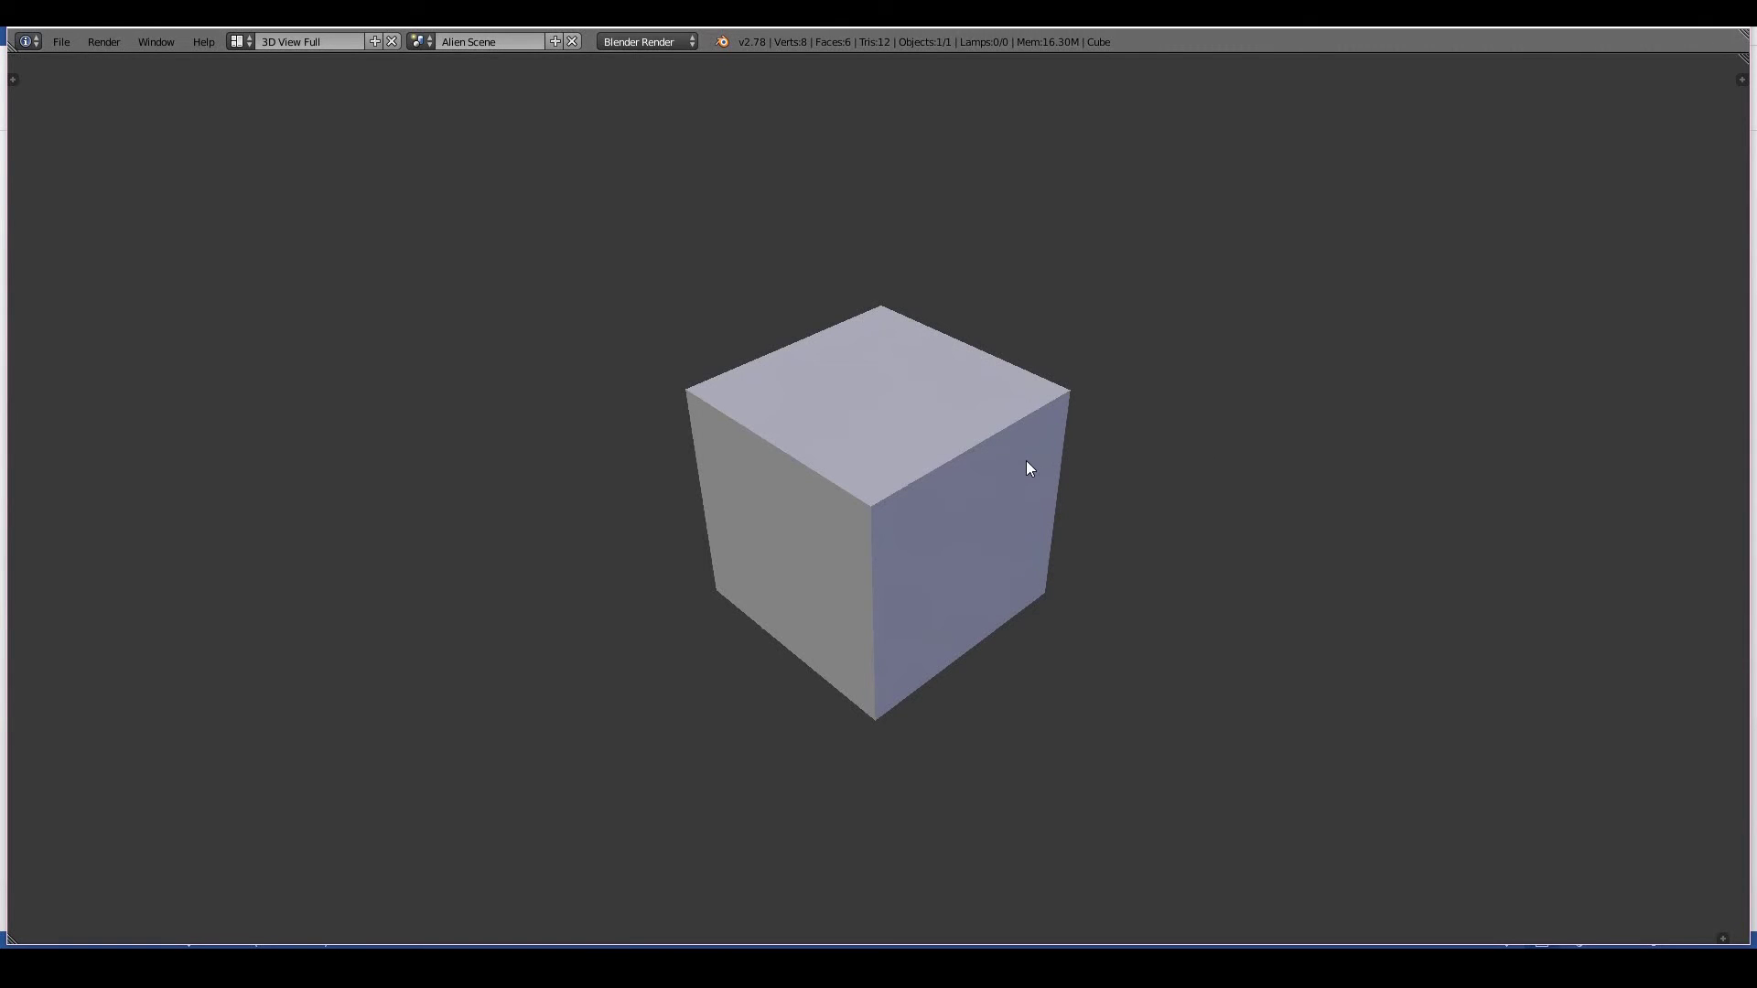
{"action": "middle_click_drag", "start_coordinate": [1003, 428], "coordinate": [904, 419]}
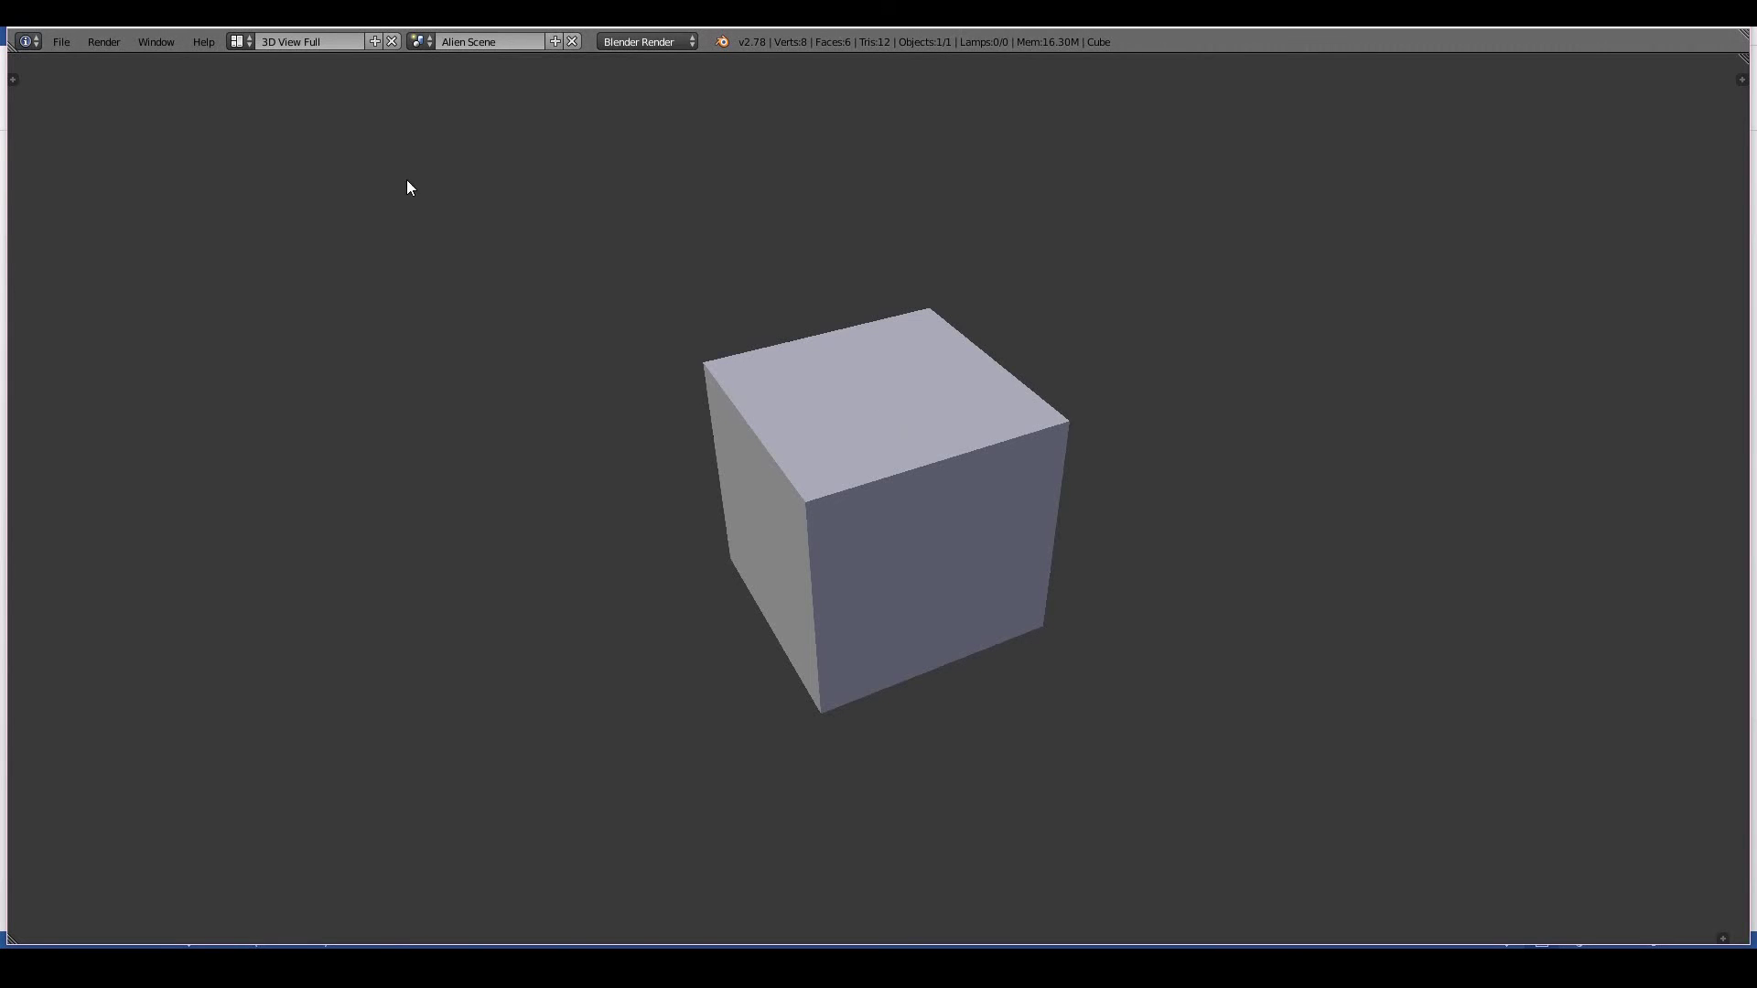
{"action": "left_click", "coordinate": [421, 41]}
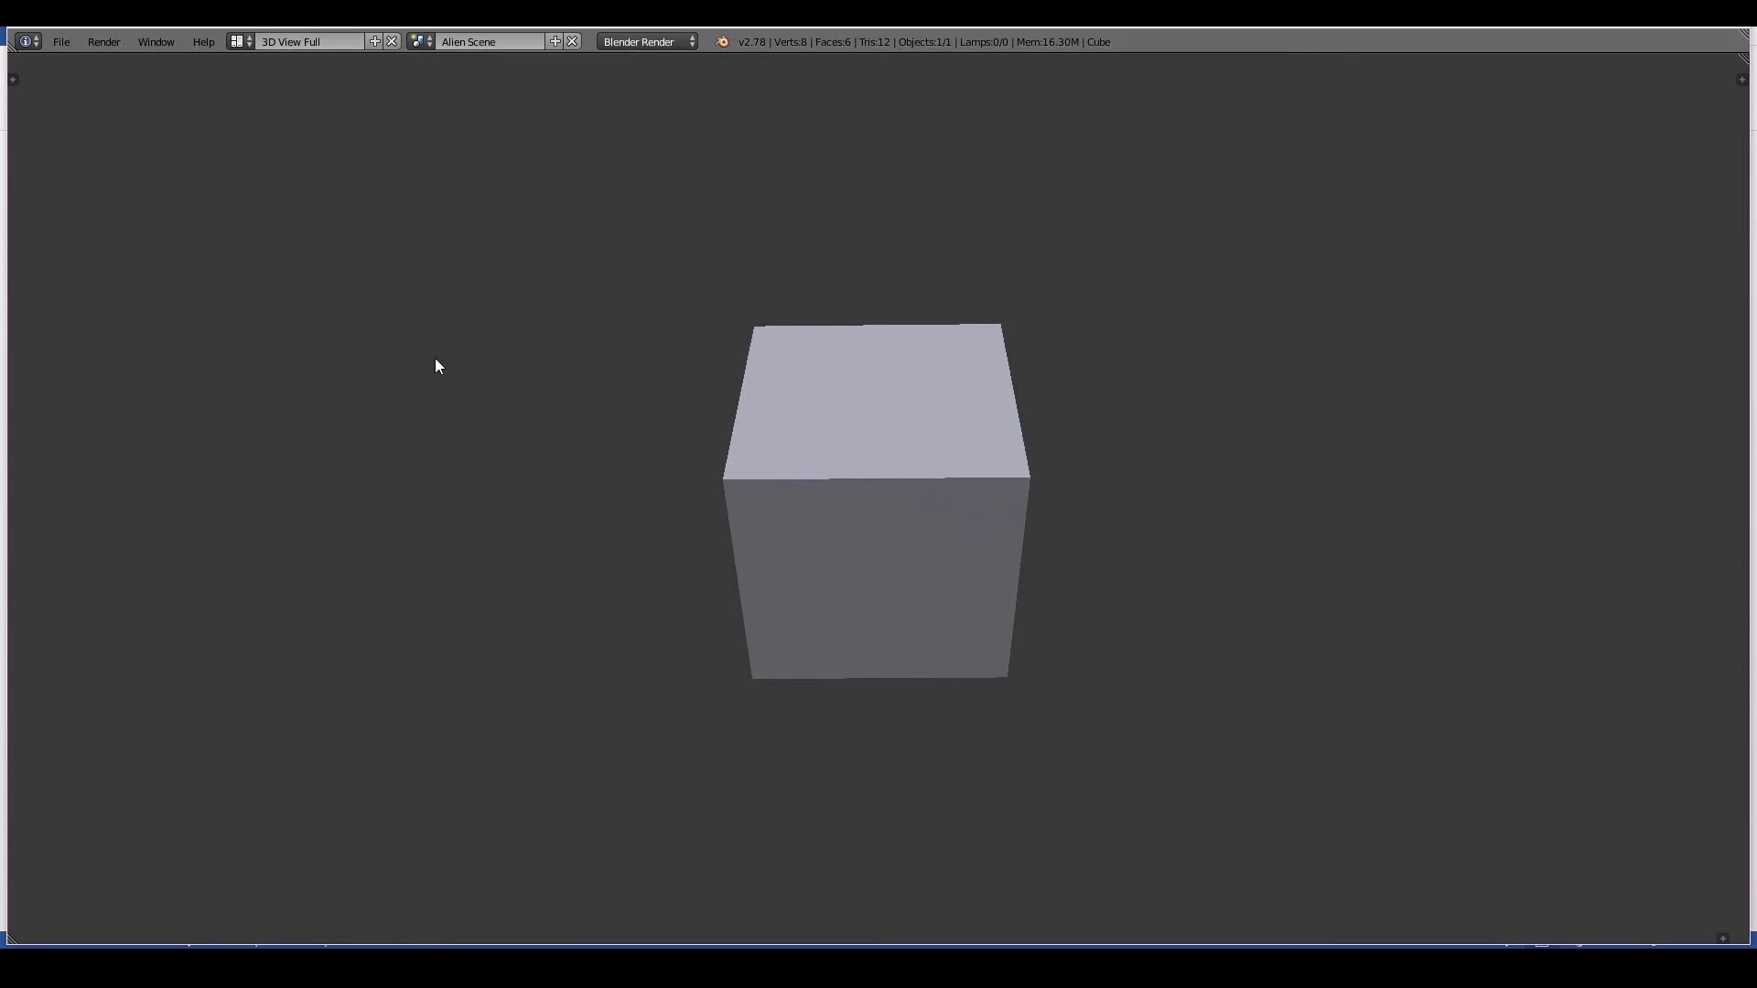
{"action": "left_click", "coordinate": [421, 42]}
{"action": "middle_click_drag", "start_coordinate": [491, 141], "coordinate": [463, 418]}
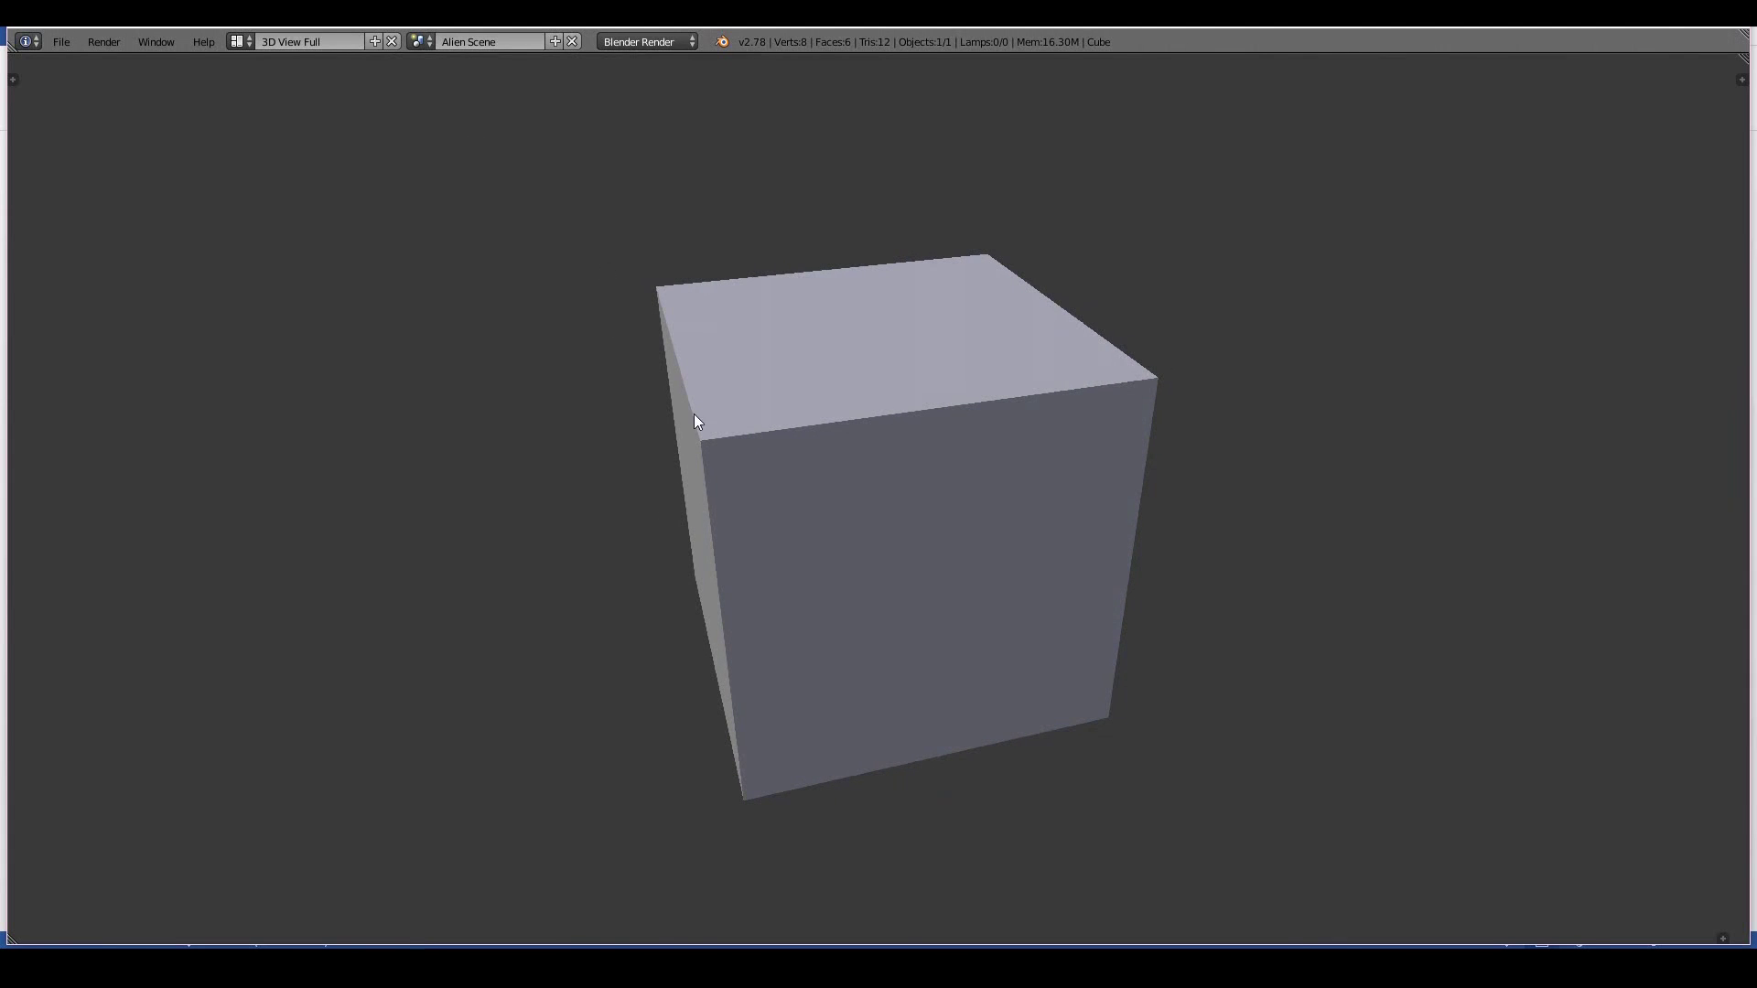